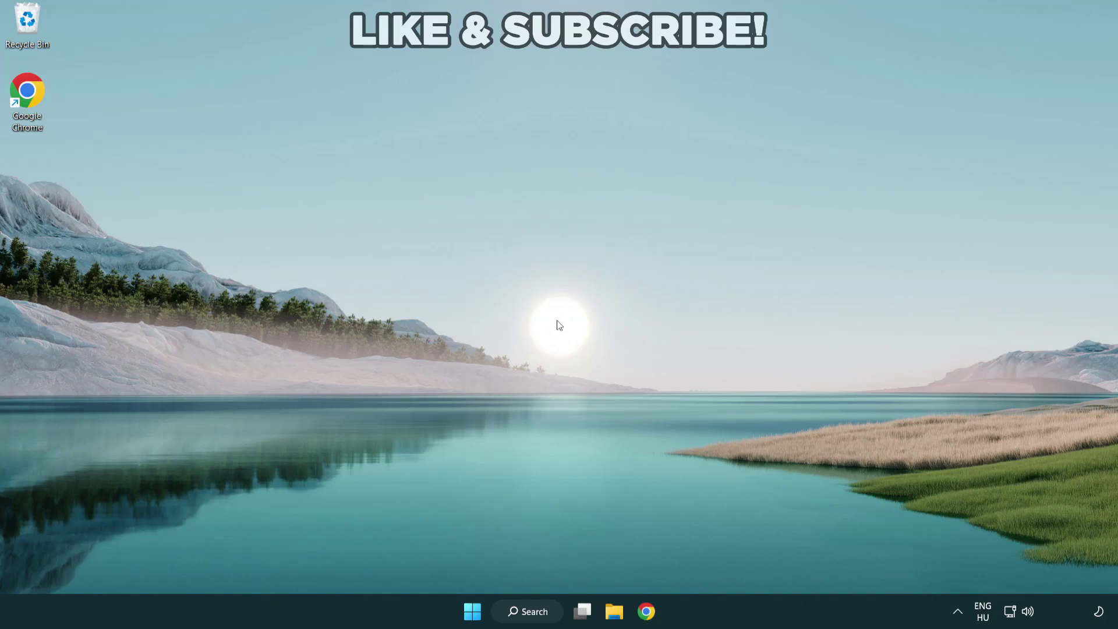
Search Windows for 'device manager'
left_click(522, 613)
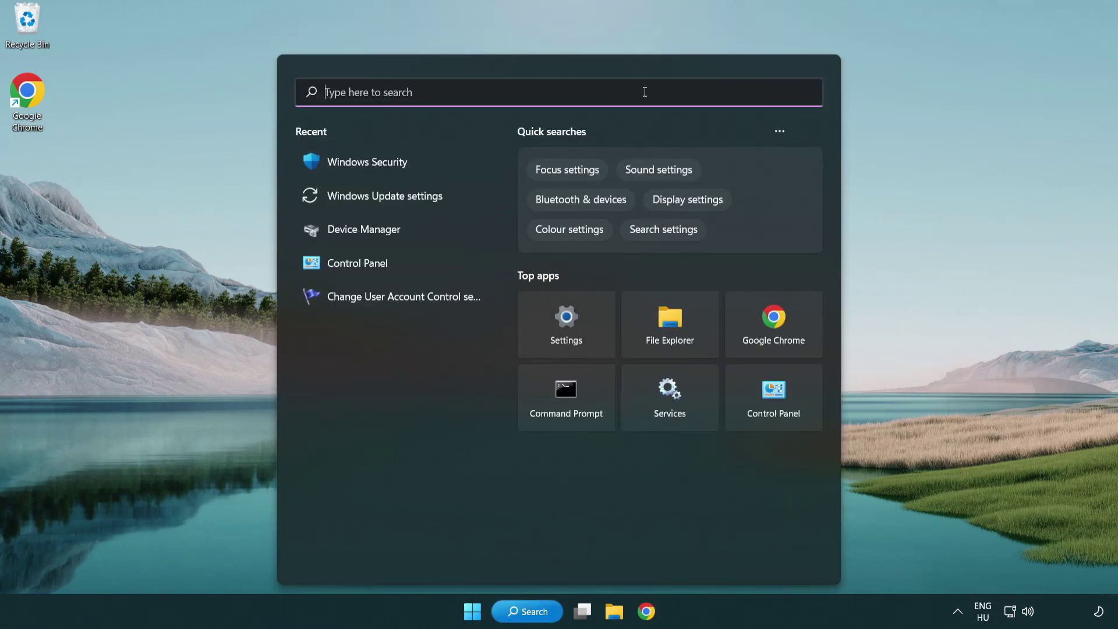
type("devic")
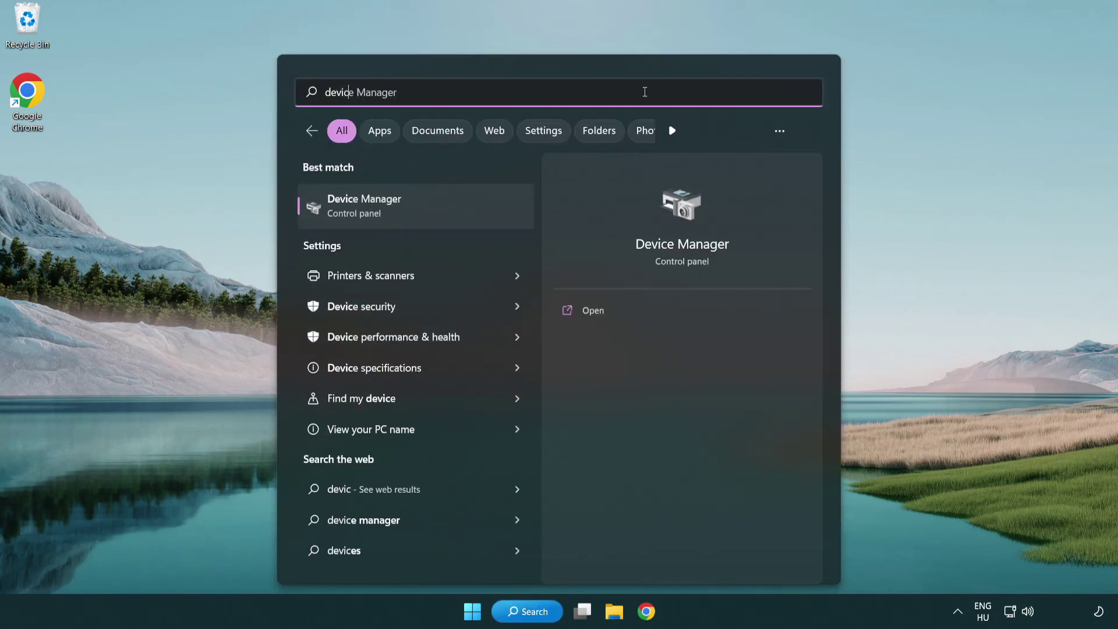
type("e manager")
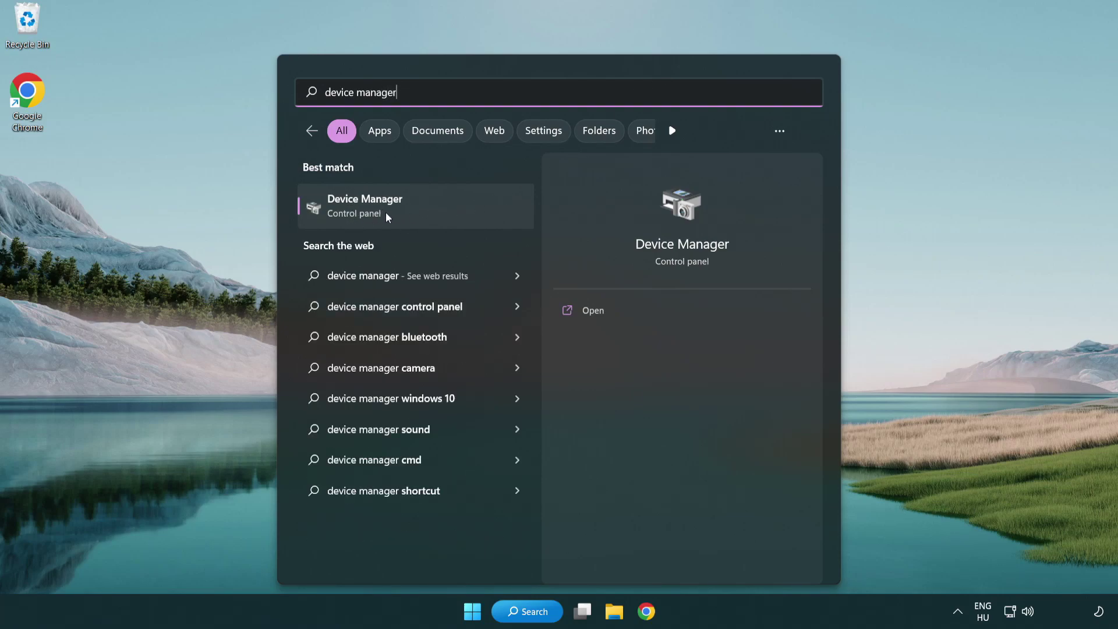
Launch Device Manager, expand Display adapters and open the VMware SVGA 3D adapter's context menu
left_click(448, 215)
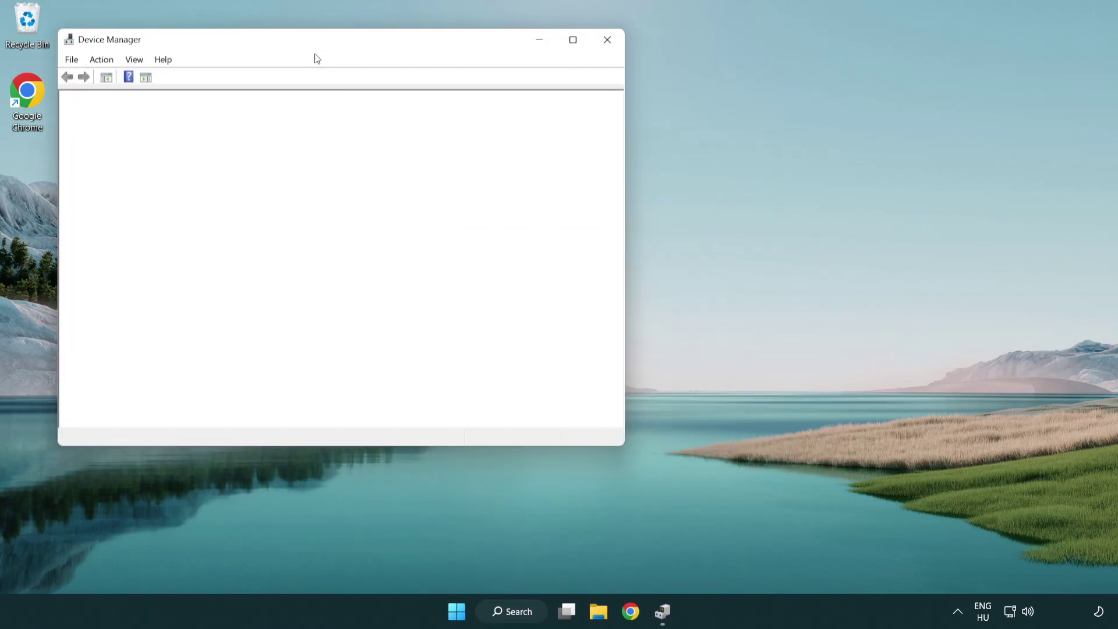
left_click_drag(303, 45, 489, 113)
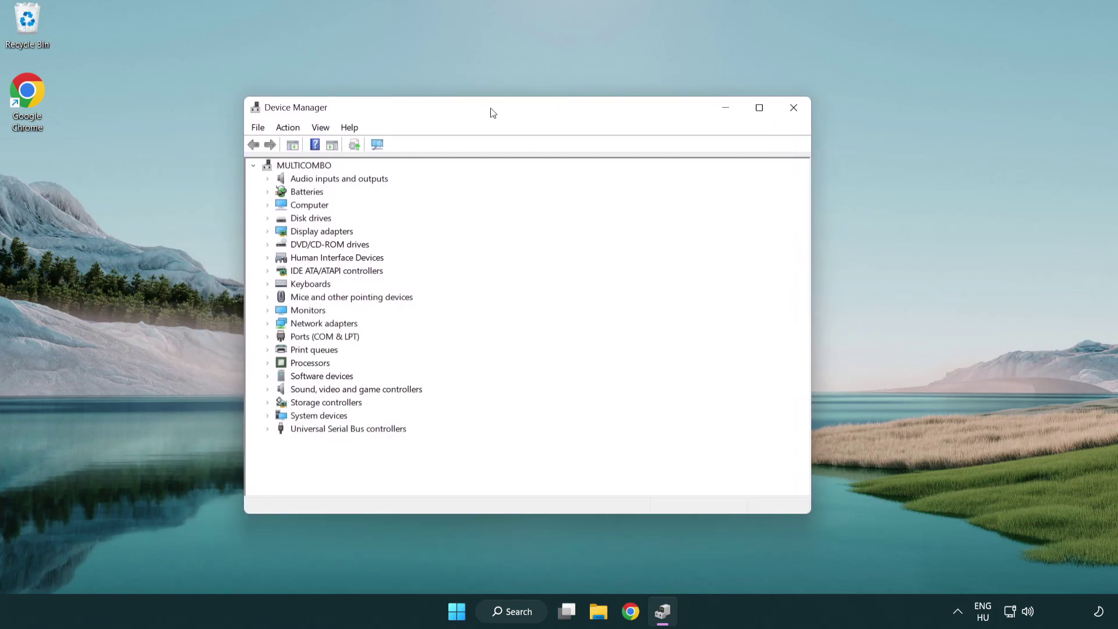
left_click(304, 232)
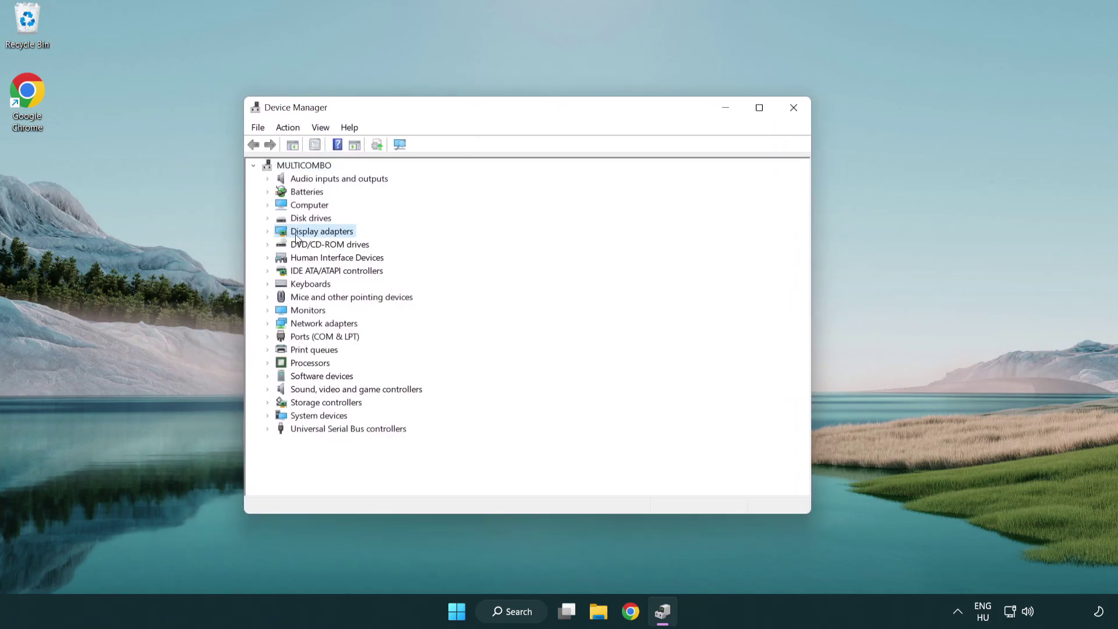
left_click(268, 232)
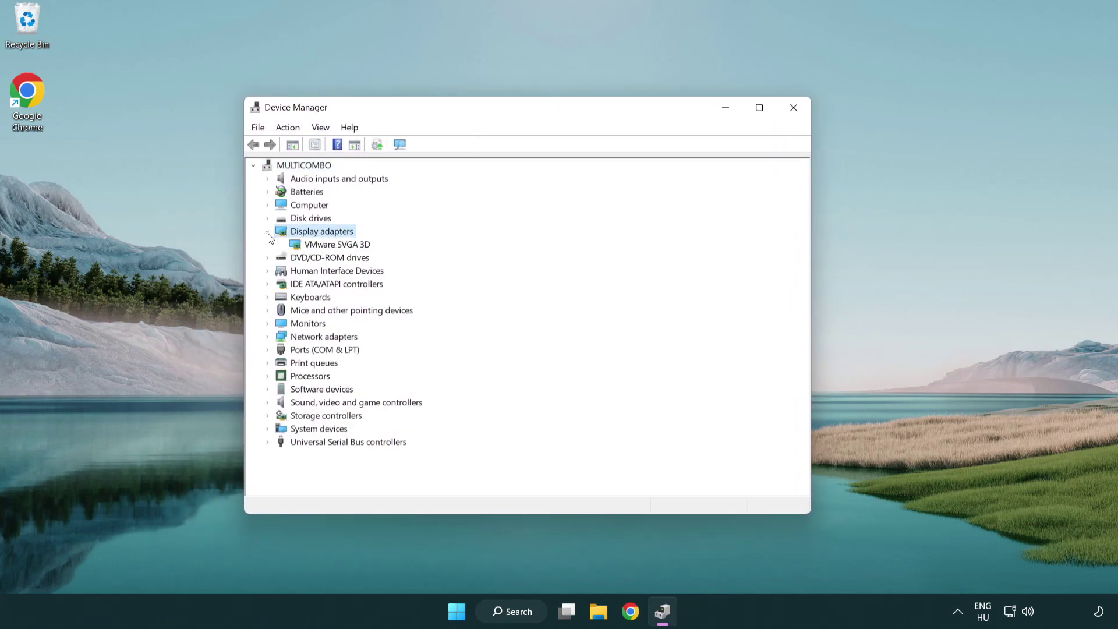
left_click(330, 248)
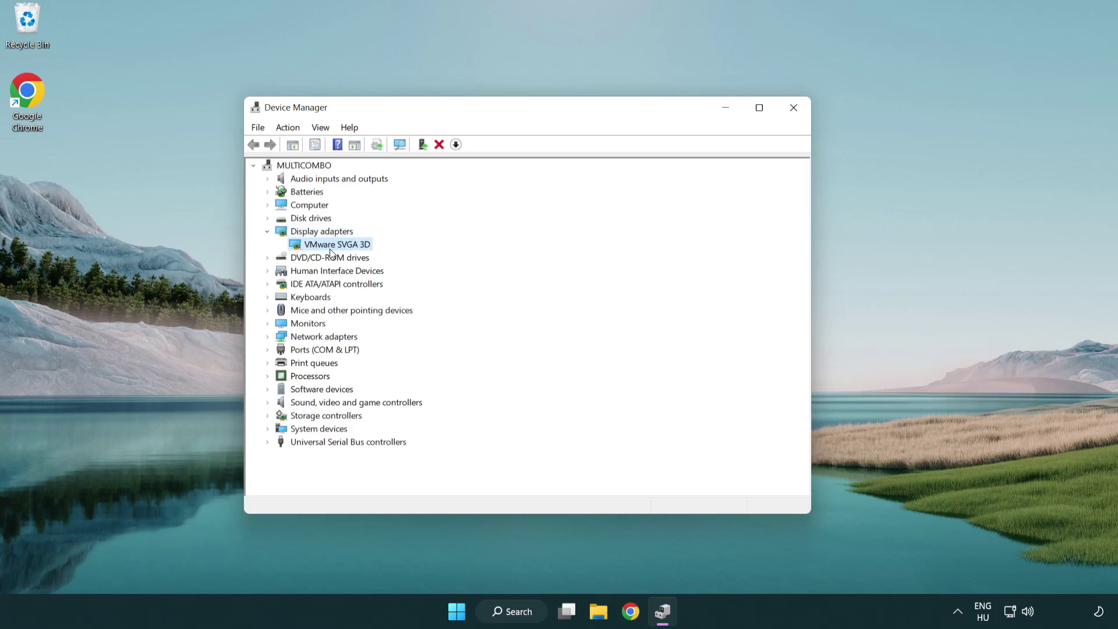
right_click(334, 249)
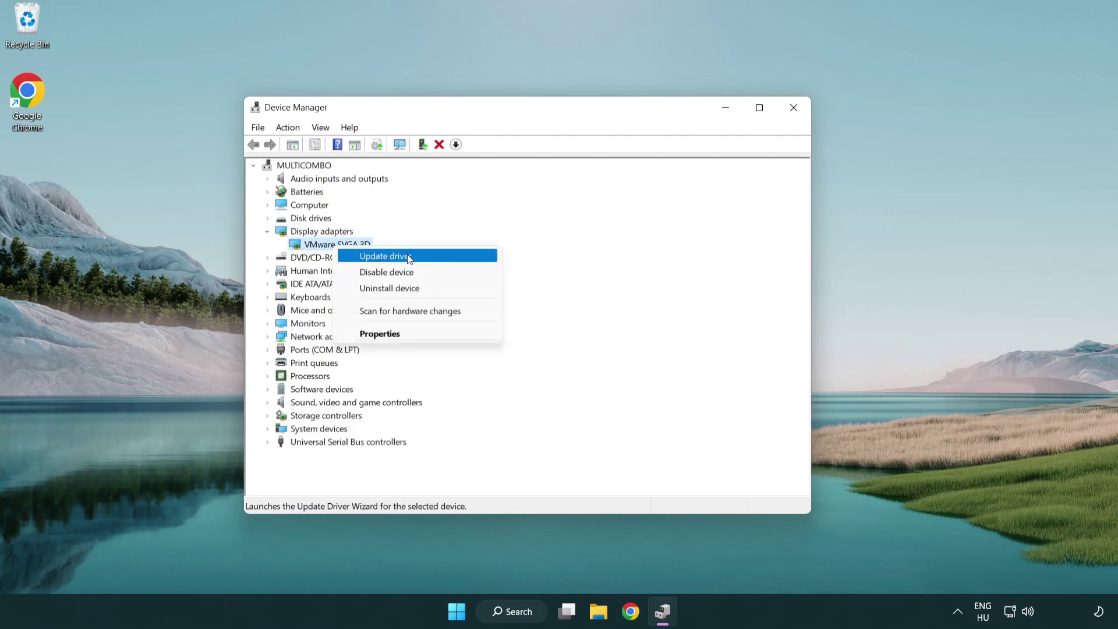
Search automatically for a newer VMware SVGA 3D driver and dismiss the 'best driver installed' result
left_click(441, 257)
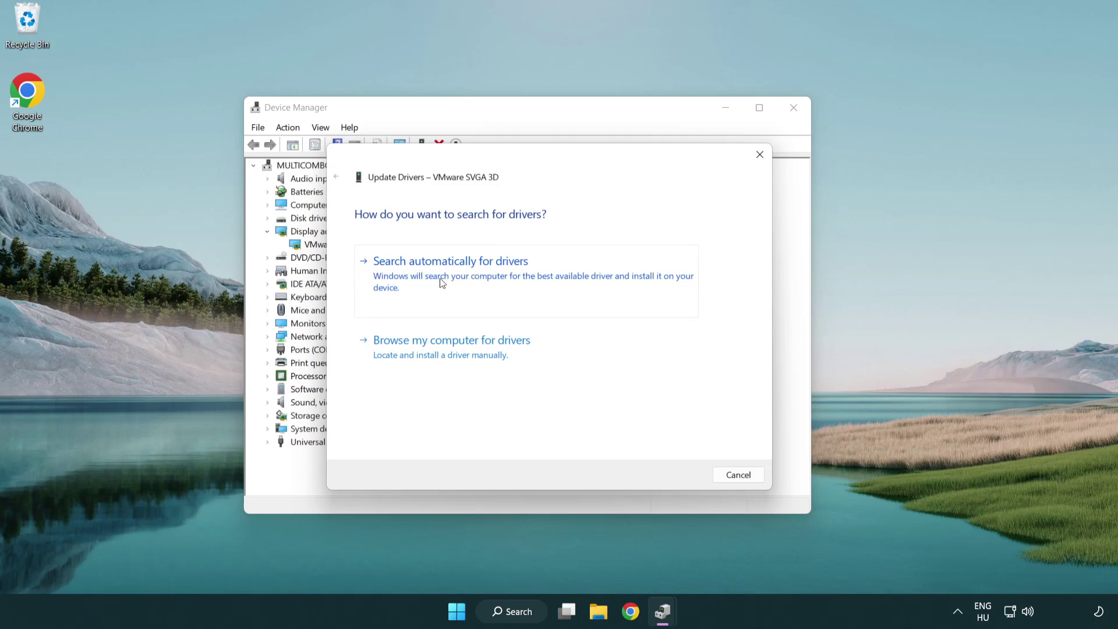
left_click(492, 272)
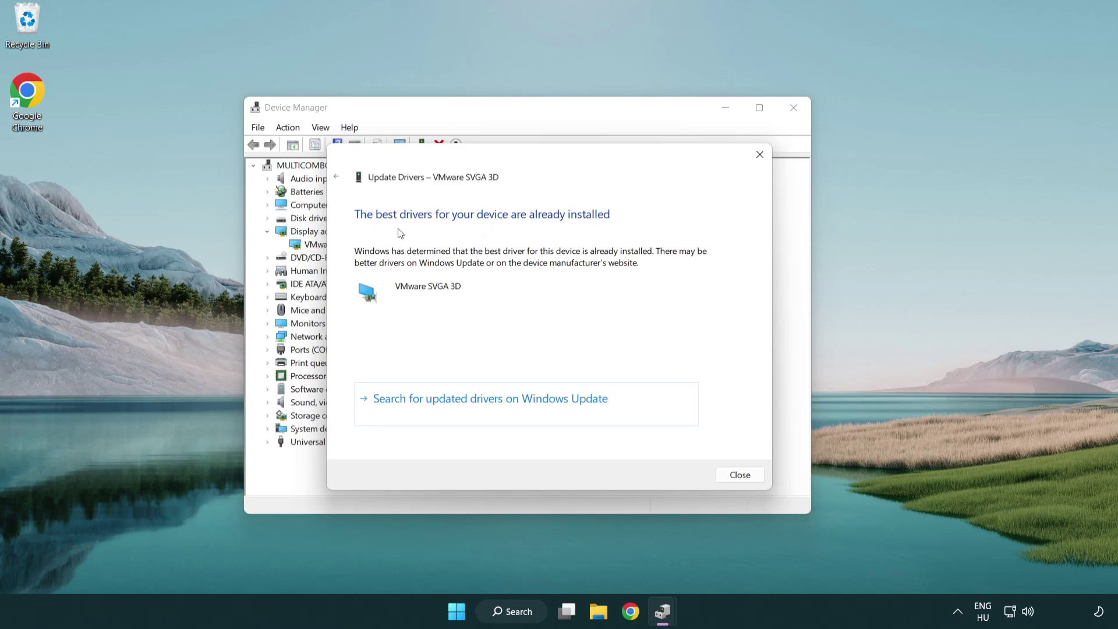
left_click(742, 478)
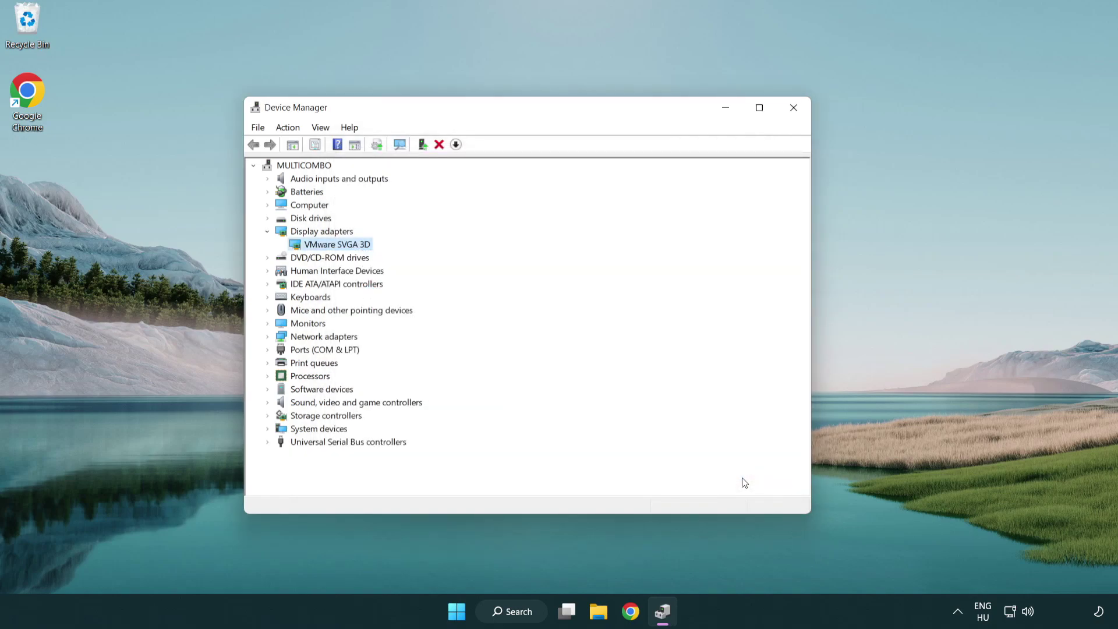
Close Device Manager and open Windows Update settings through a search for 'update'
left_click(793, 108)
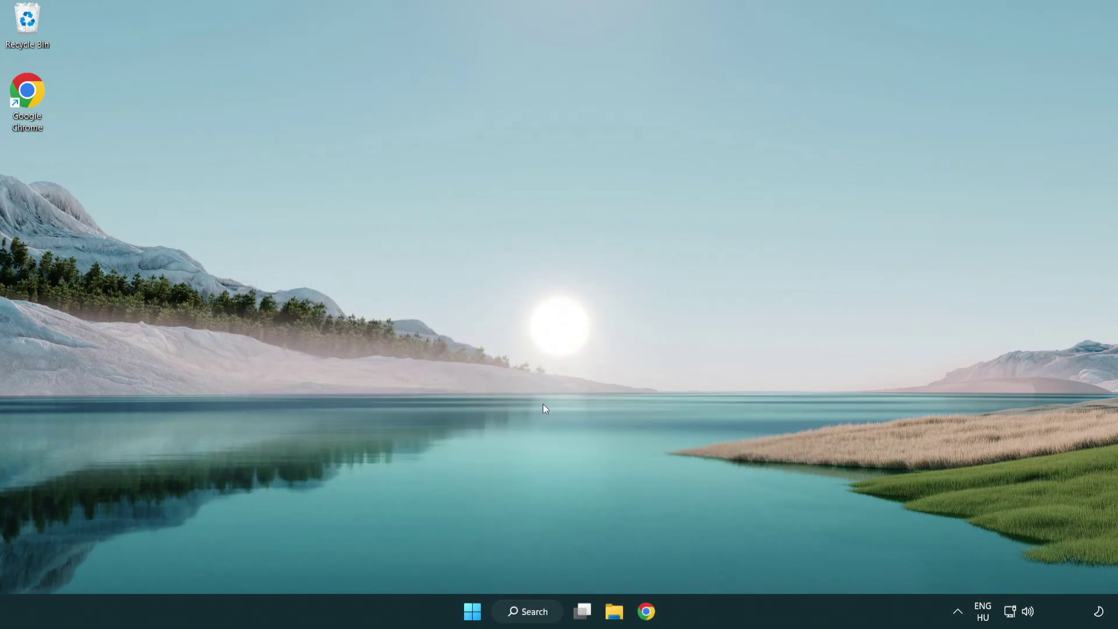
left_click(537, 611)
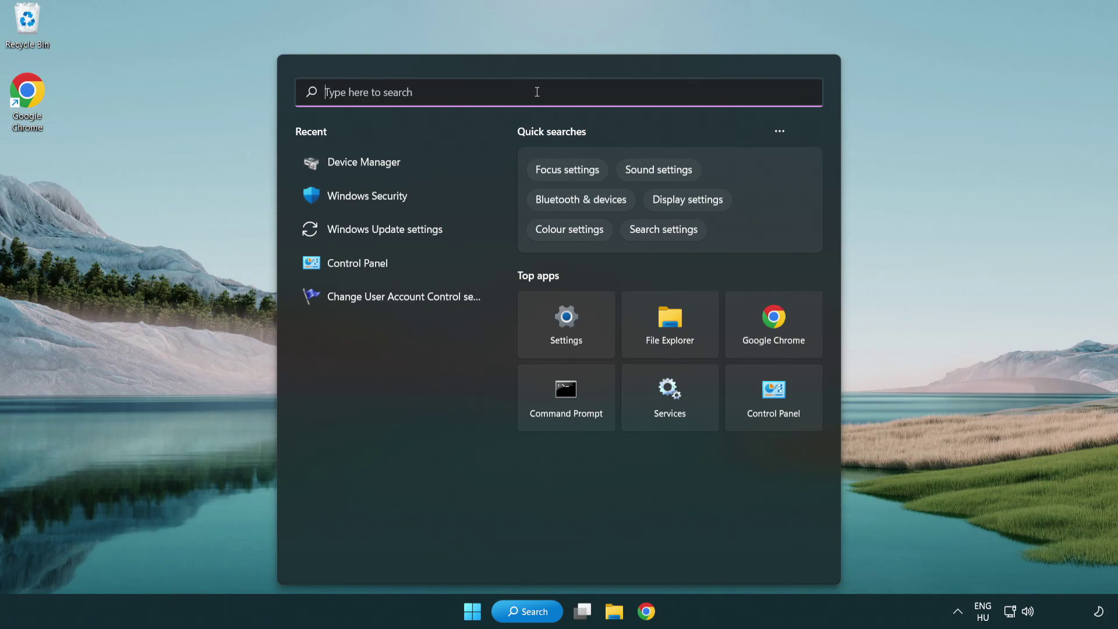
type("update")
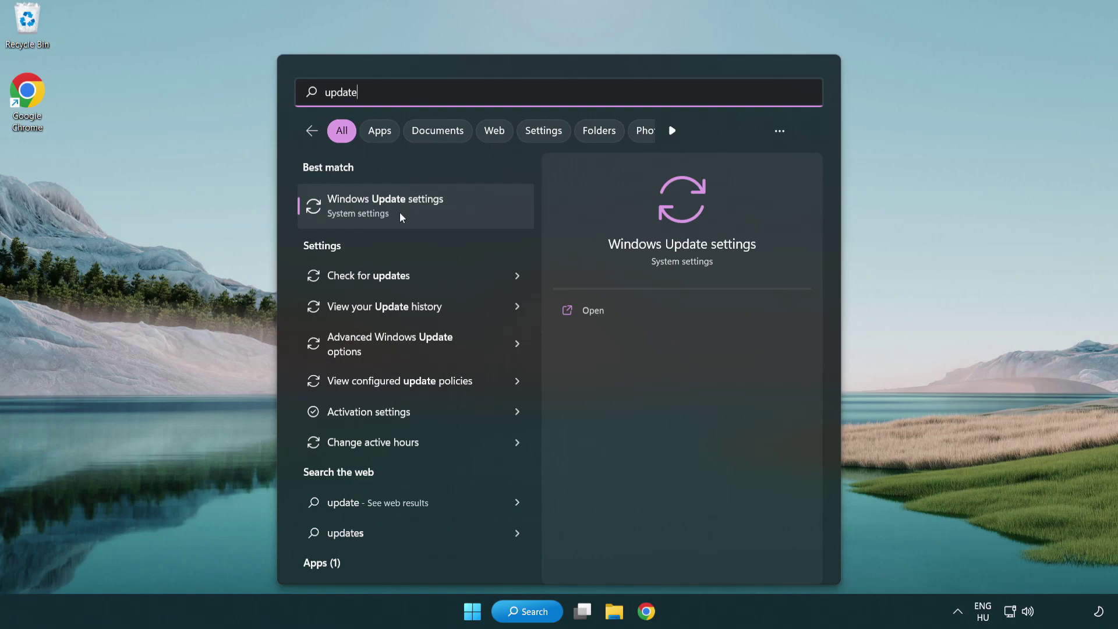
left_click(435, 212)
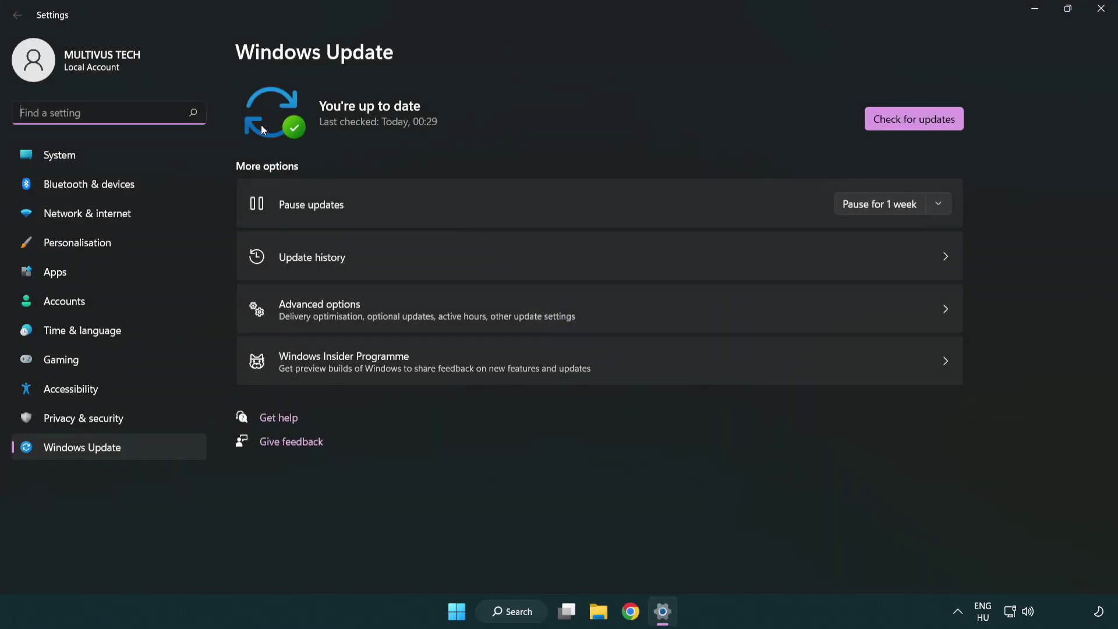
Run a Windows Update check, confirm 'You're up to date', and close Settings
left_click(938, 124)
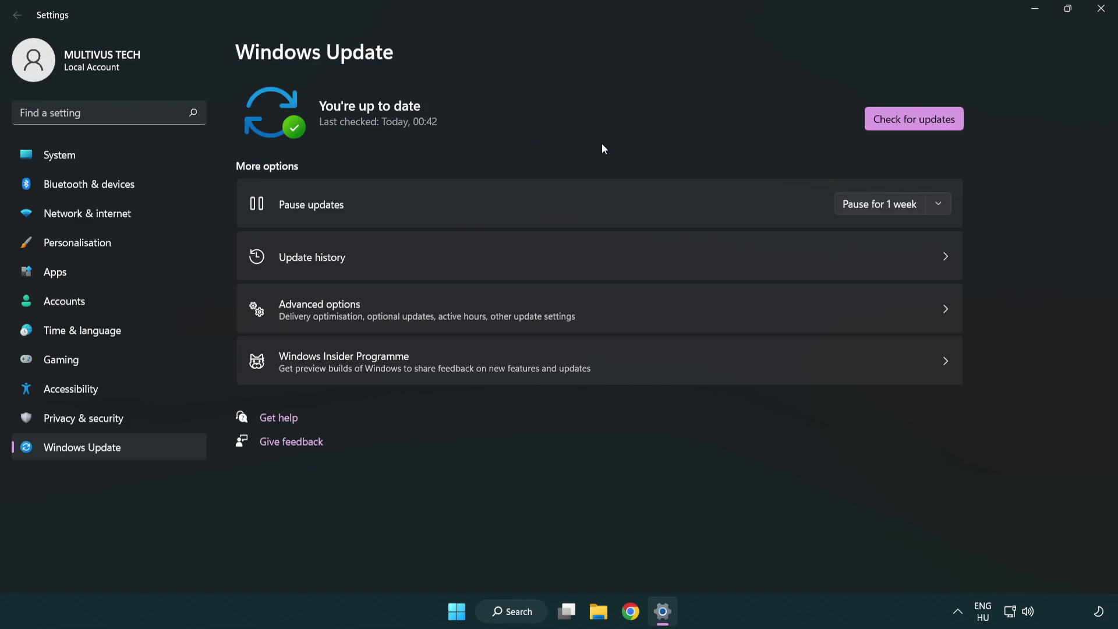
left_click(1099, 10)
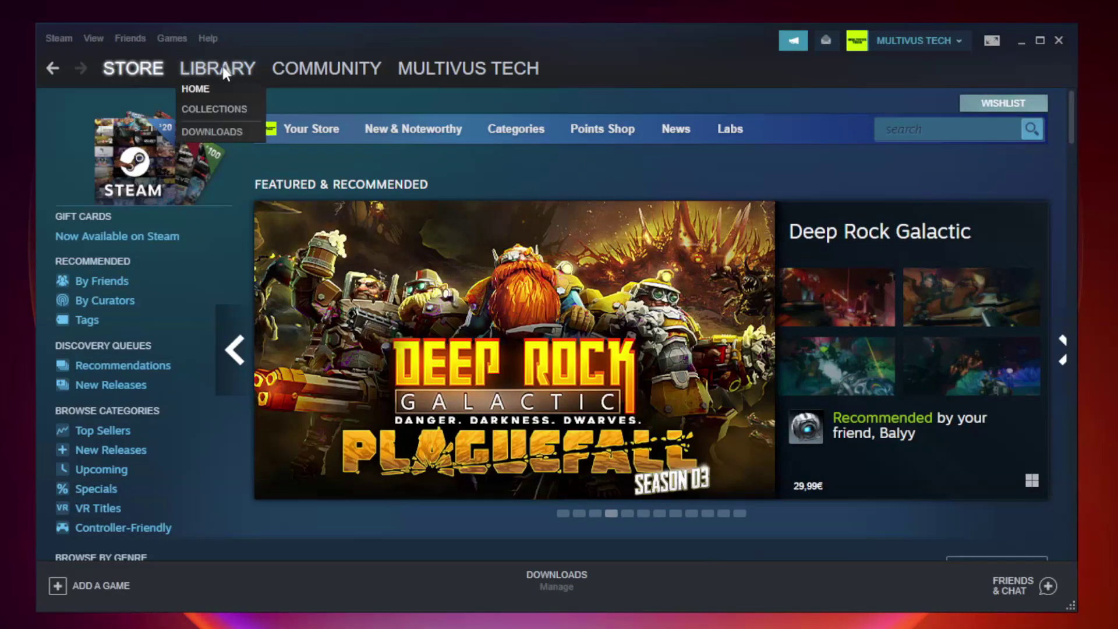
Switch Steam to the Library and open the favorited game's context menu
mouse_move(217, 68)
left_click(225, 73)
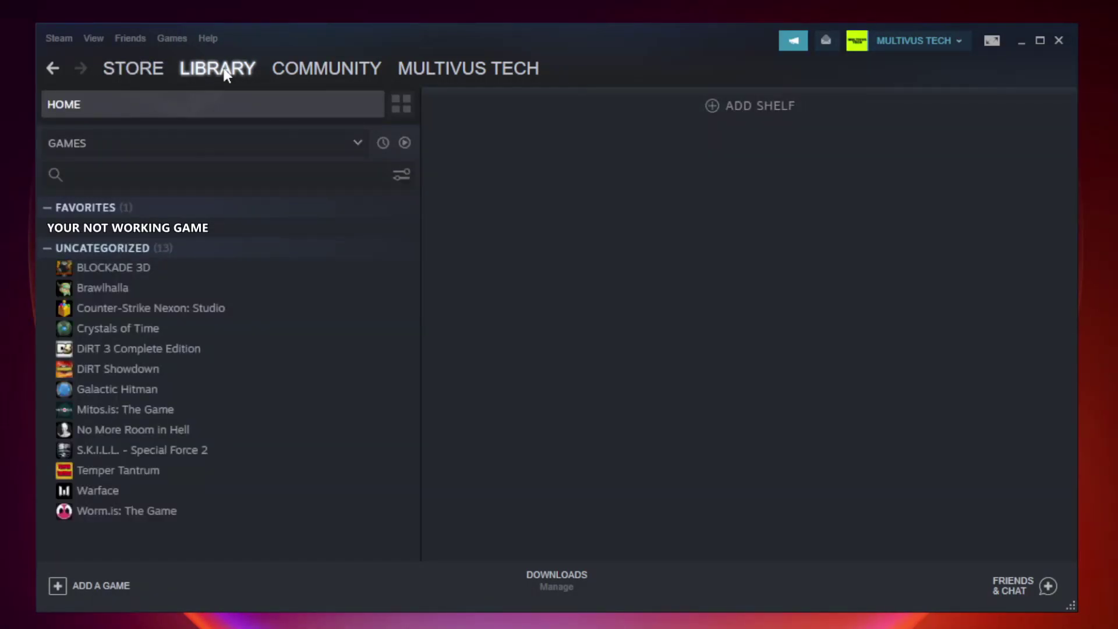
right_click(242, 234)
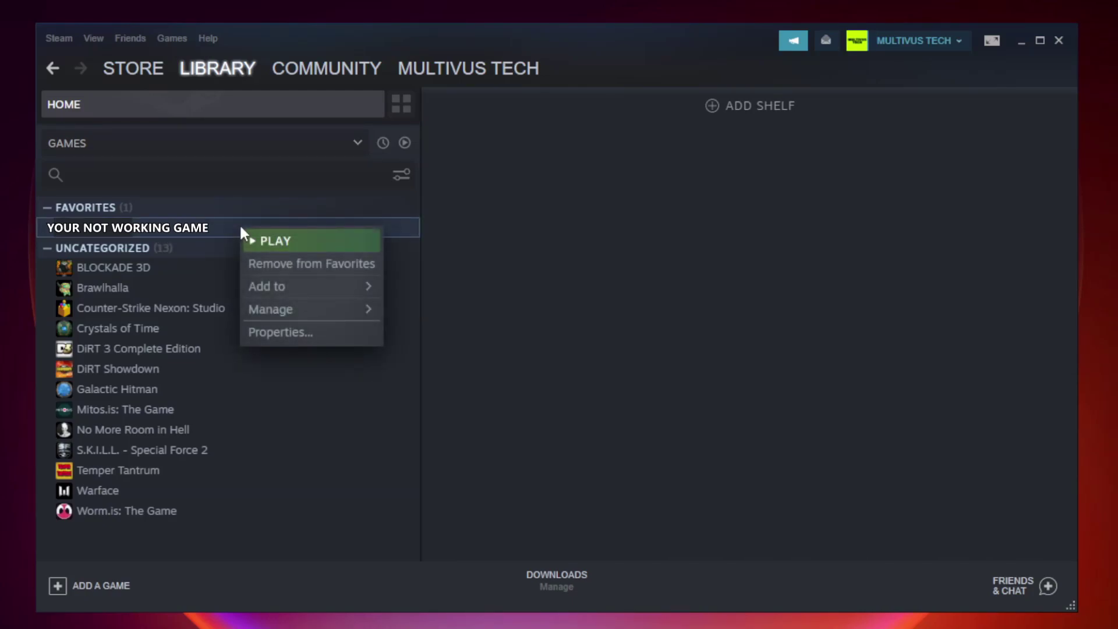
Verify Unturned's game files under Local Files (9192 validated) and browse its install folder
left_click(308, 330)
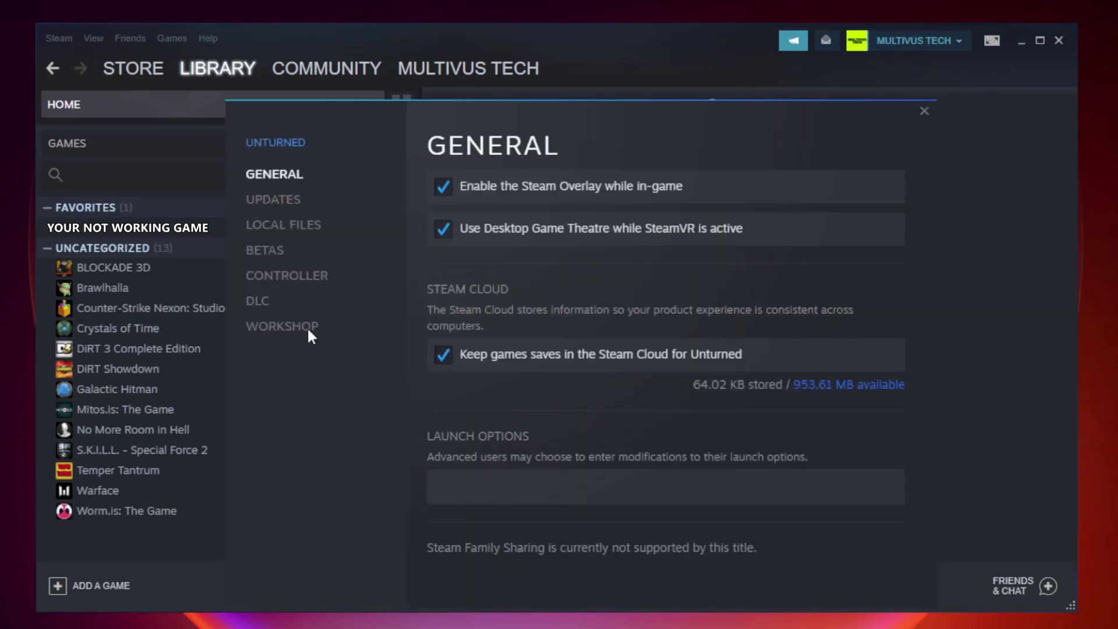
left_click(298, 233)
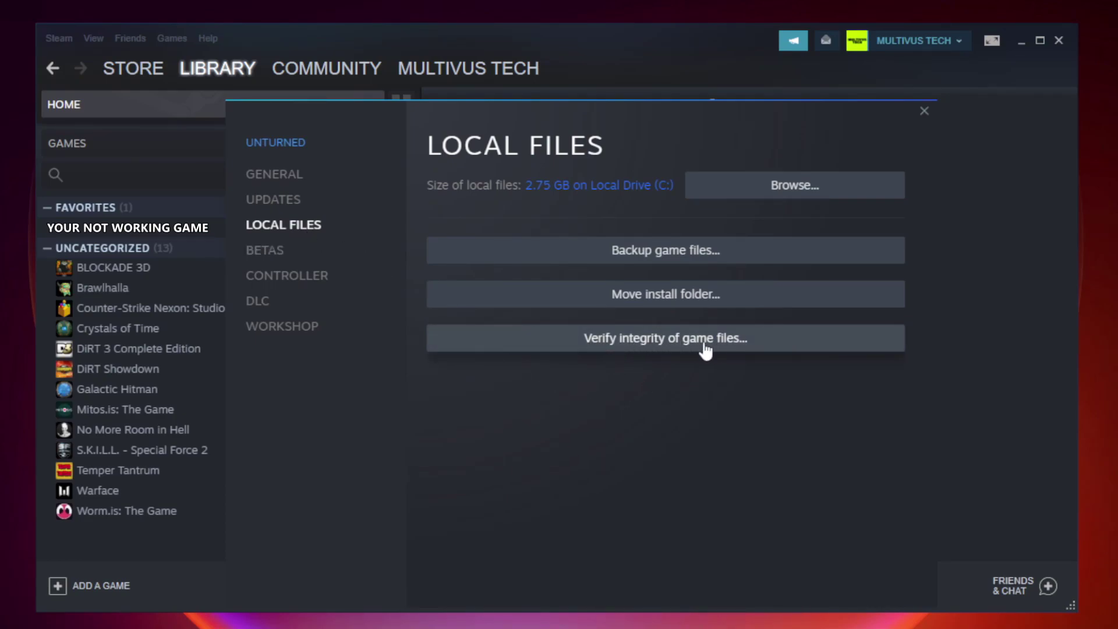
left_click(677, 348)
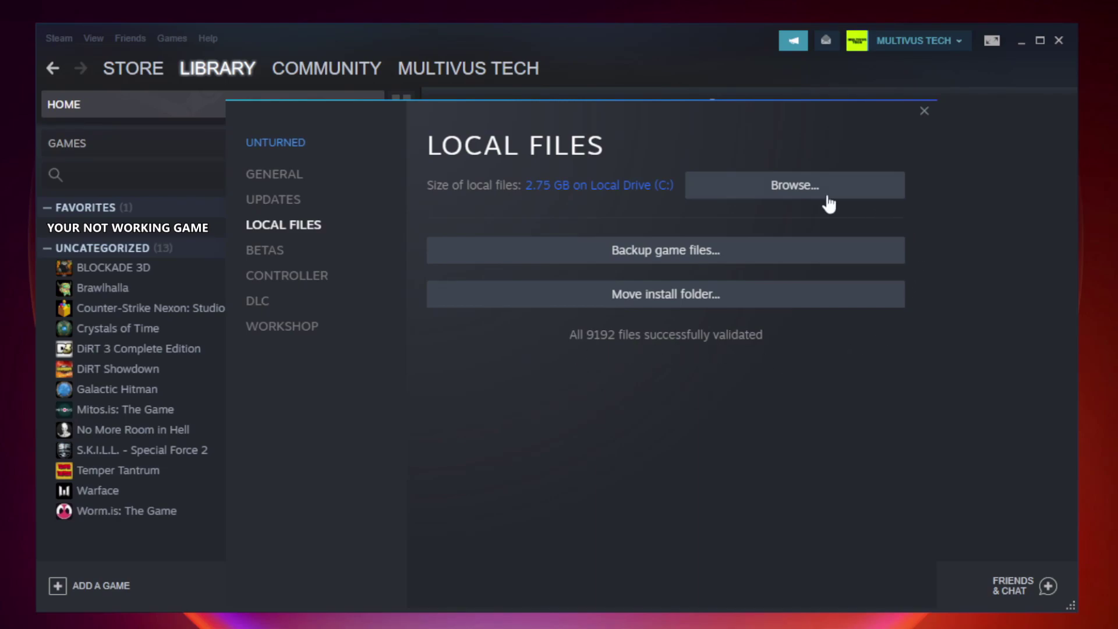
left_click(798, 198)
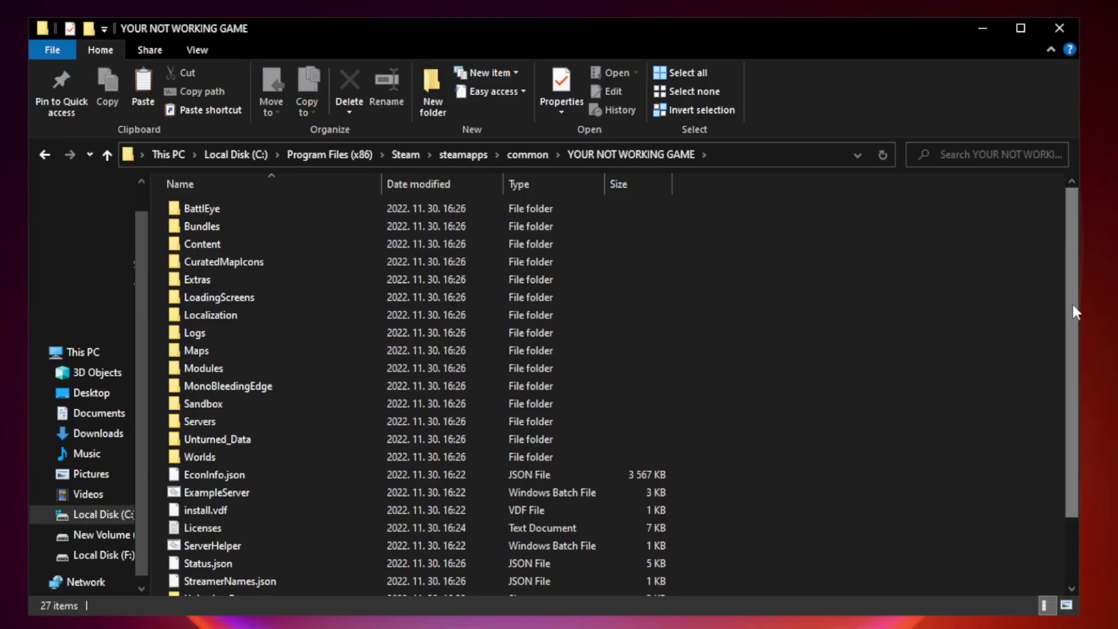
Select and right-click the YOUR NOT WORKING GAME shortcut at the folder's bottom
left_click_drag(1074, 308, 1074, 406)
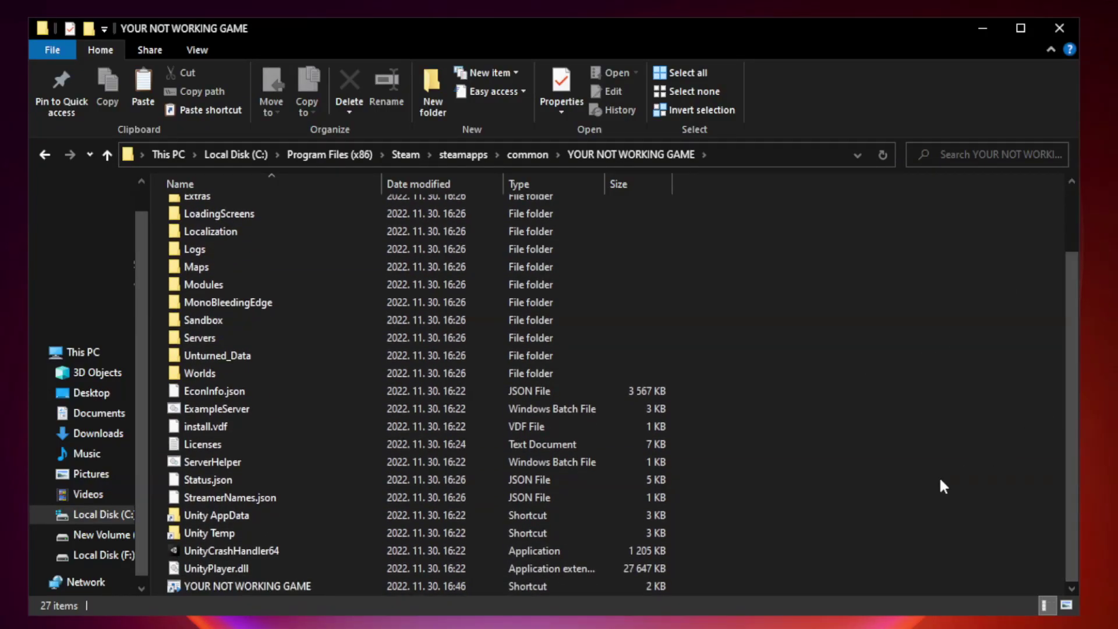
left_click(454, 586)
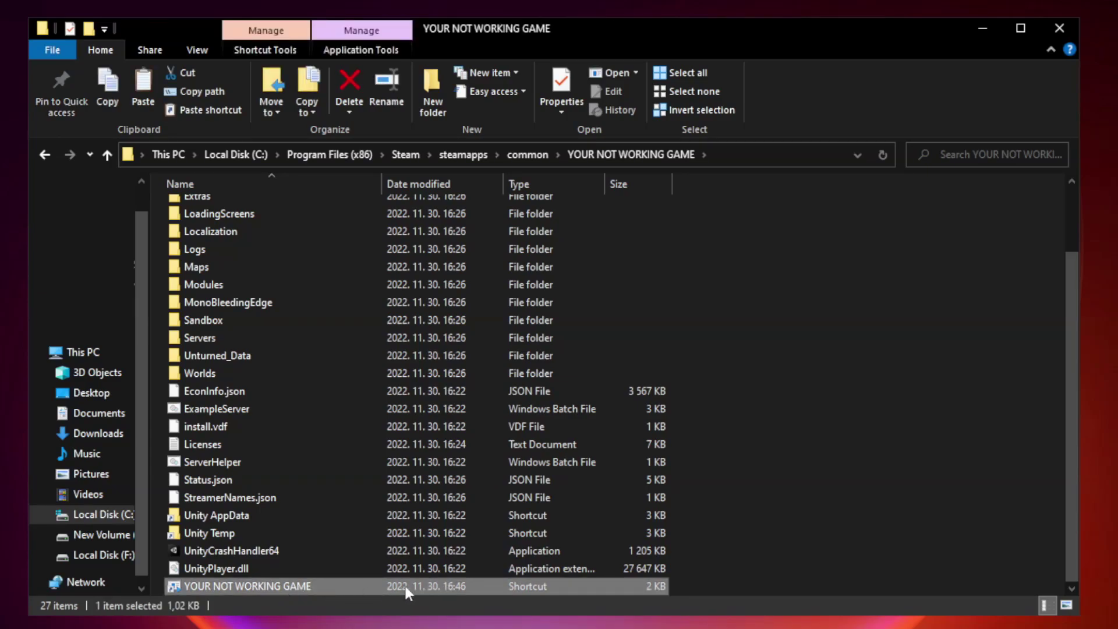
right_click(378, 585)
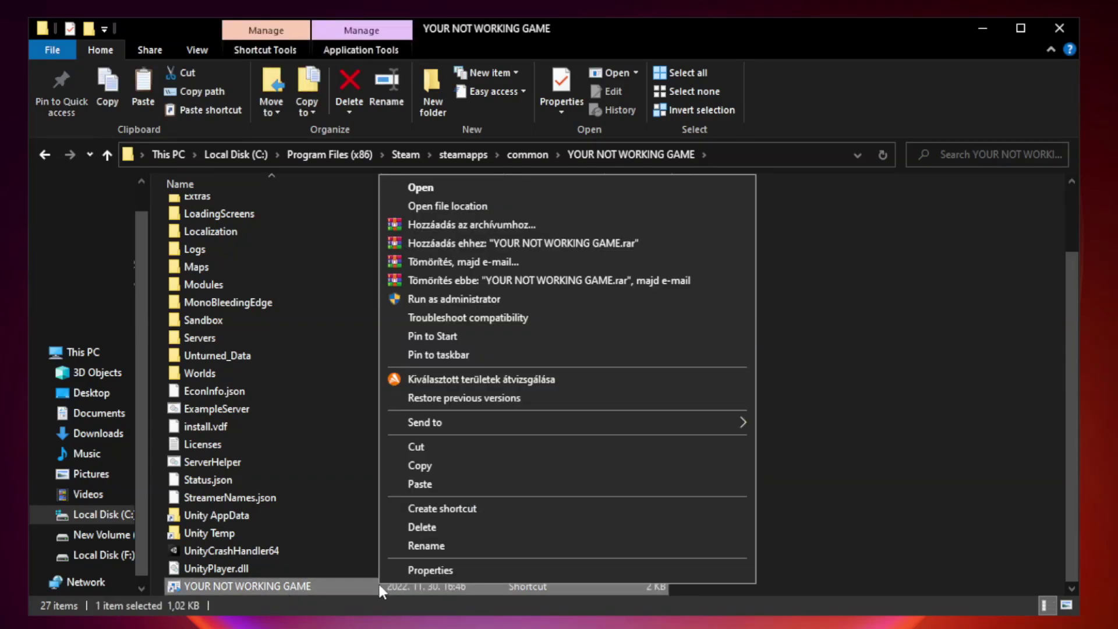
Open the shortcut's Properties, move the dialog into view, and show its Compatibility tab
left_click(563, 573)
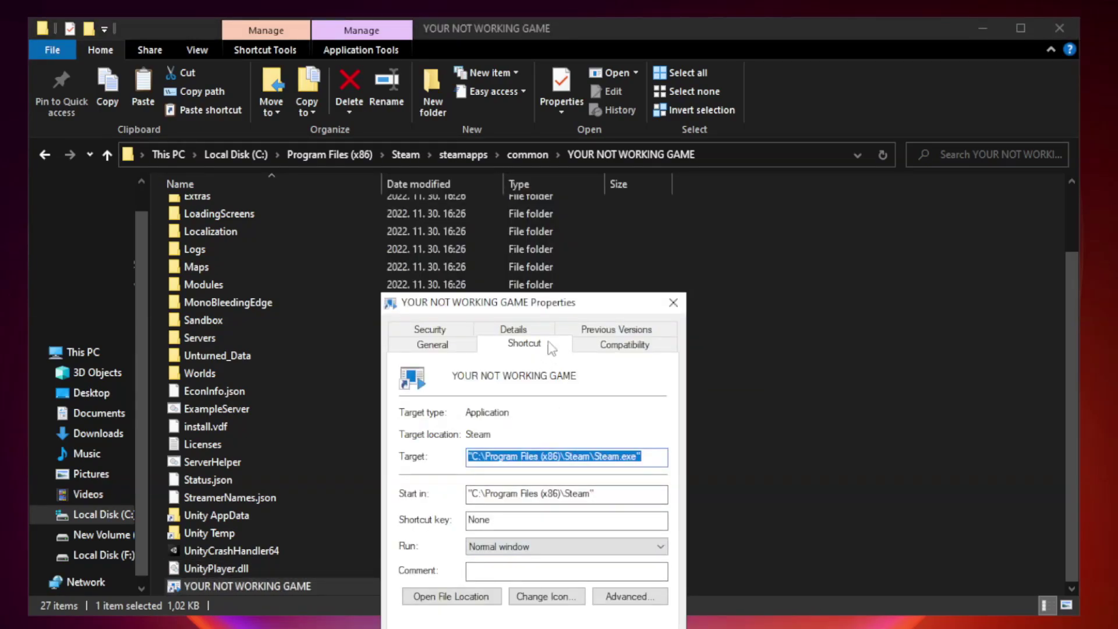
mouse_move(555, 307)
left_mouse_down()
mouse_move(583, 168)
mouse_move(555, 130)
left_mouse_up()
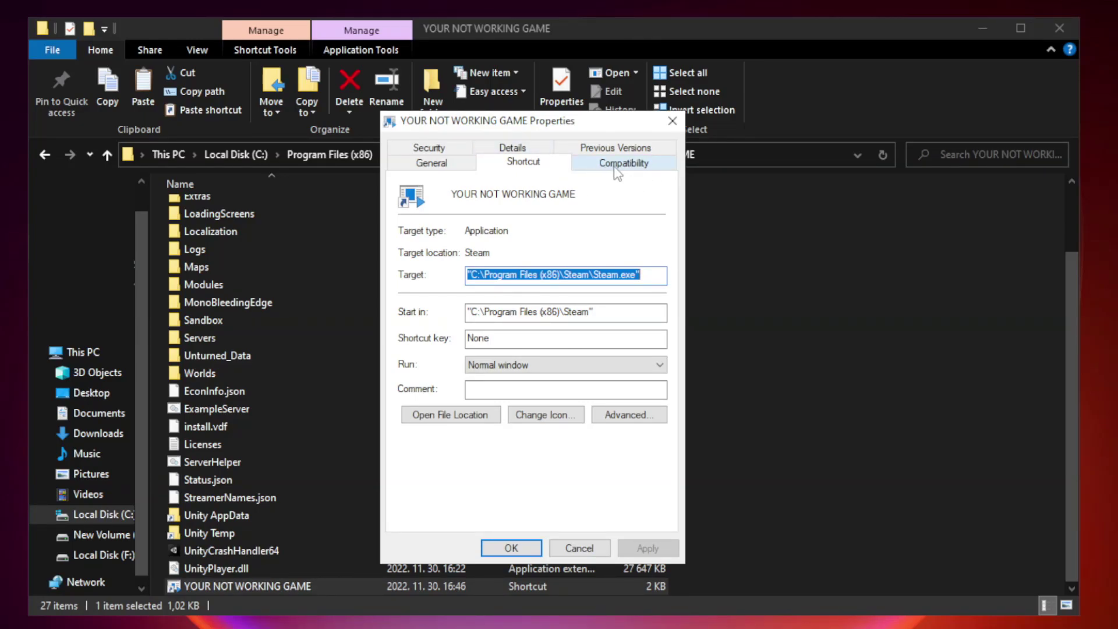
left_click(621, 166)
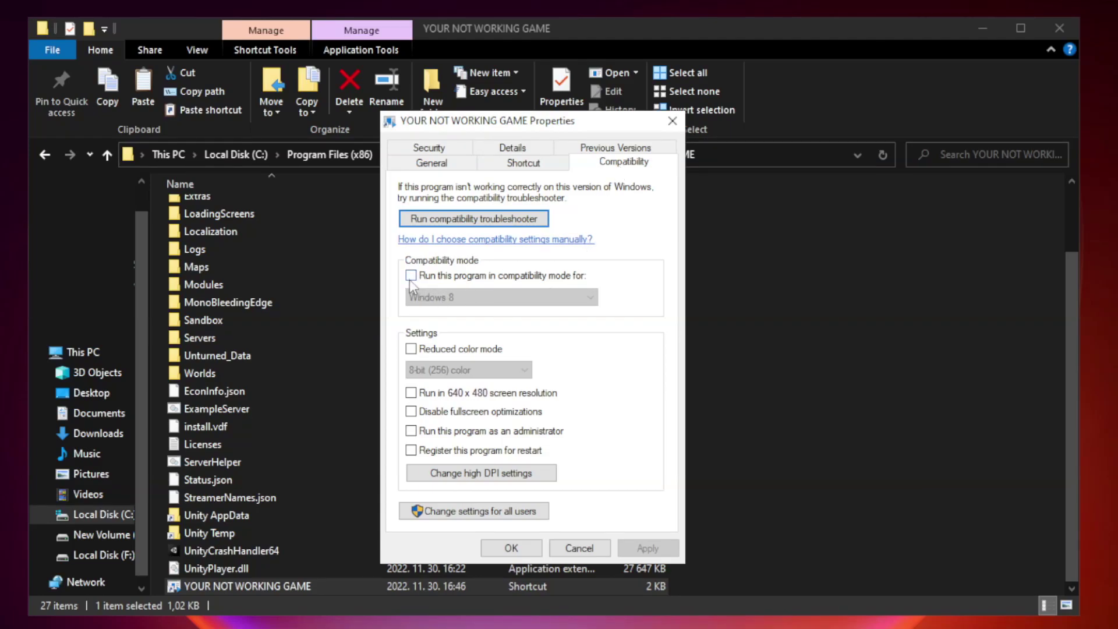
Set Windows 8 compatibility mode with fullscreen optimizations disabled, then Apply and OK
left_click(445, 278)
left_click(504, 298)
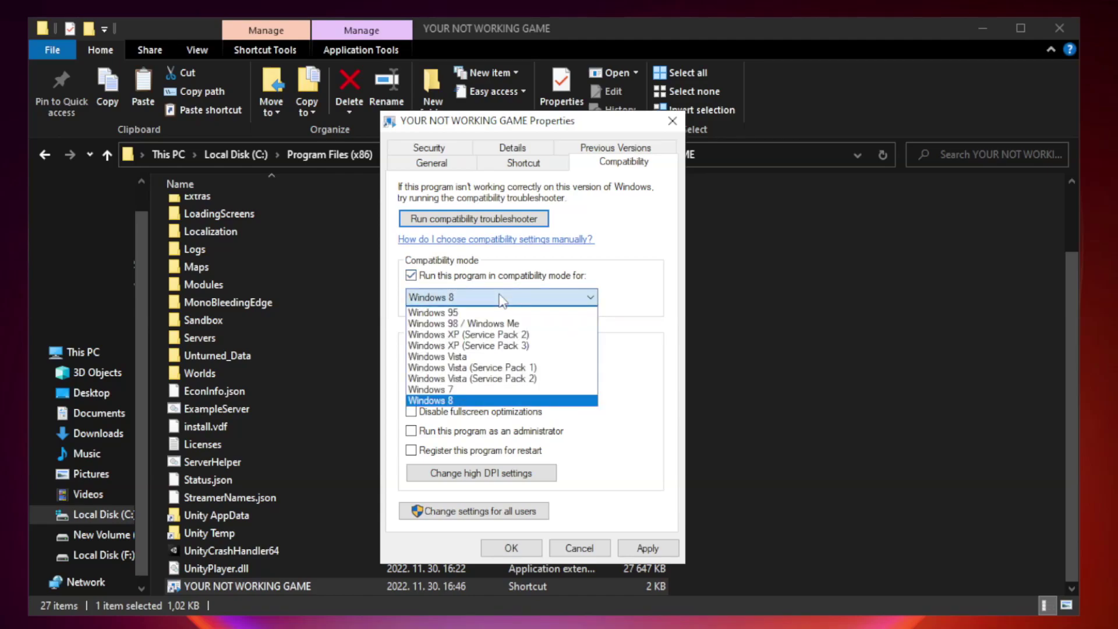
left_click(472, 401)
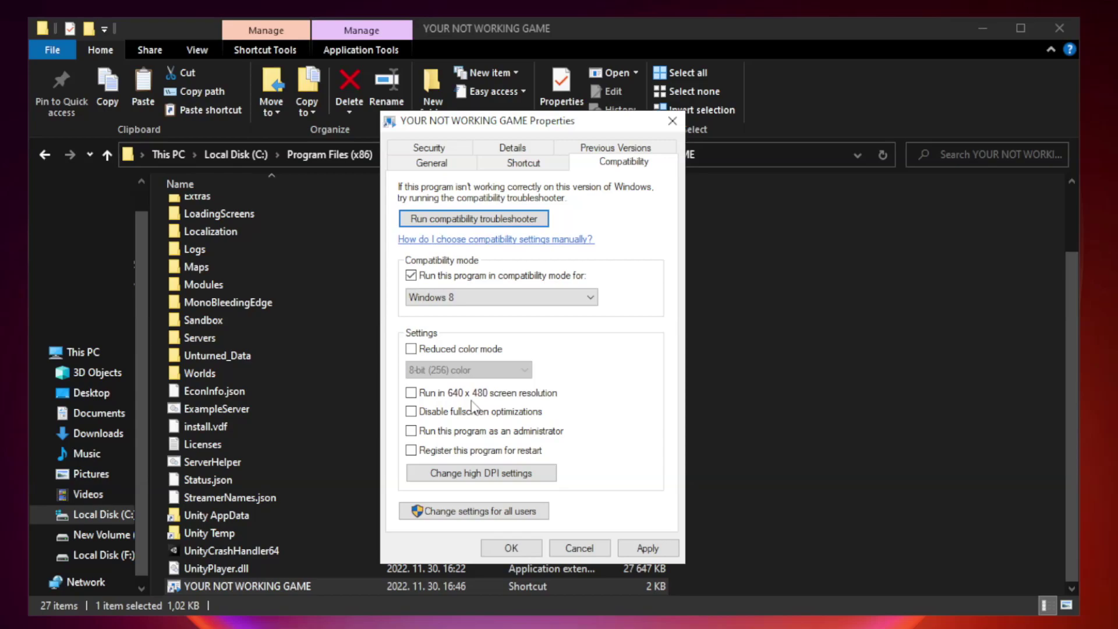
left_click(438, 418)
left_click(652, 549)
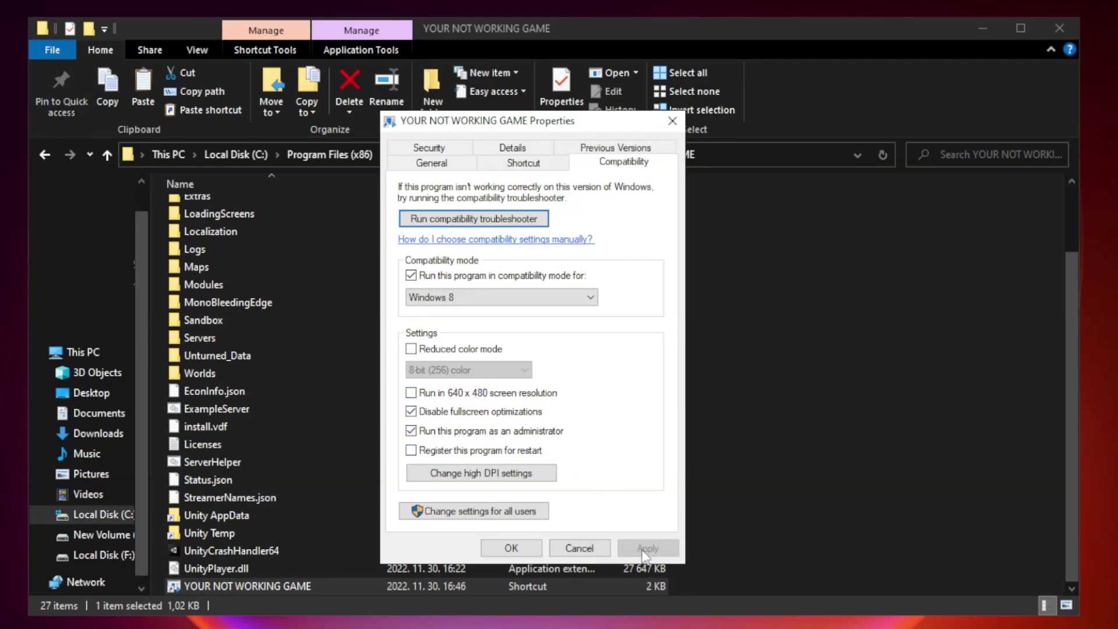
left_click(510, 548)
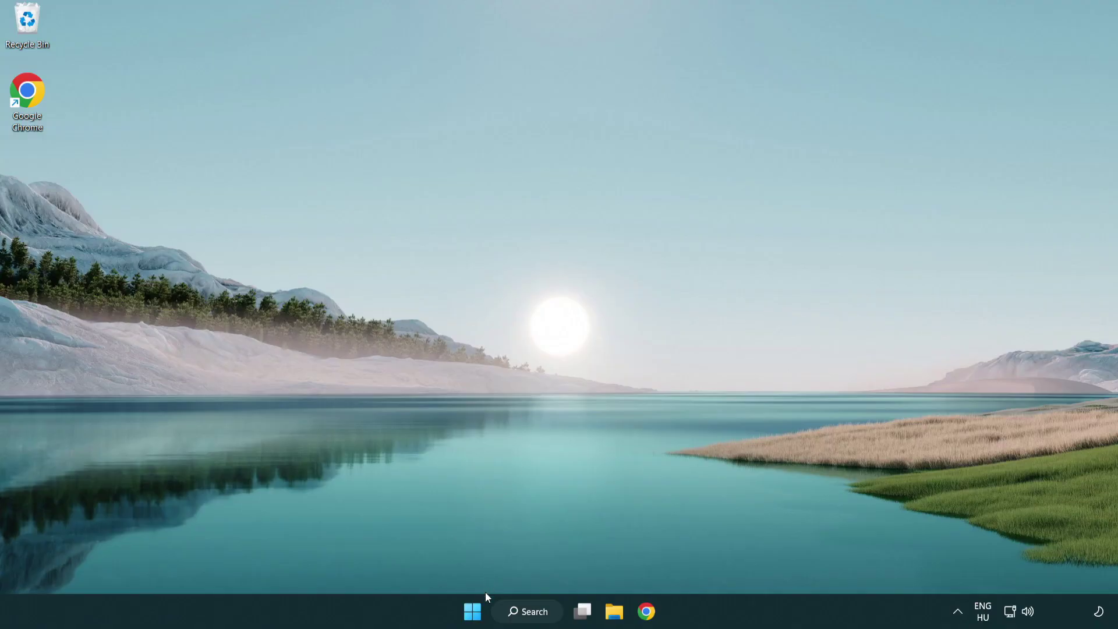
Launch Task Manager from the Start button's power-user menu
right_click(474, 616)
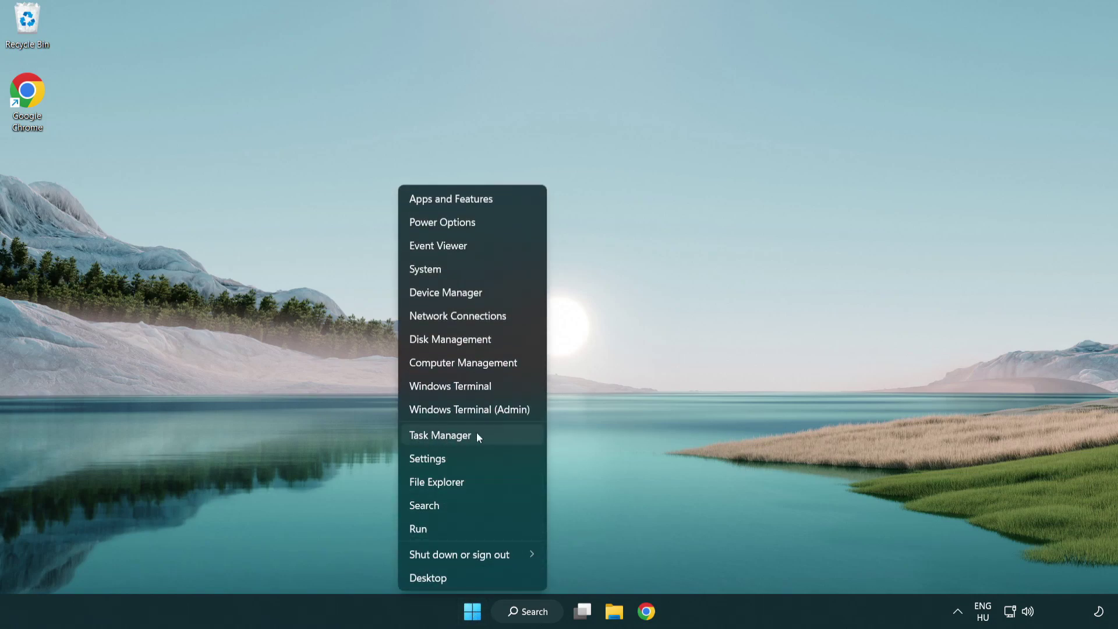
left_click(494, 441)
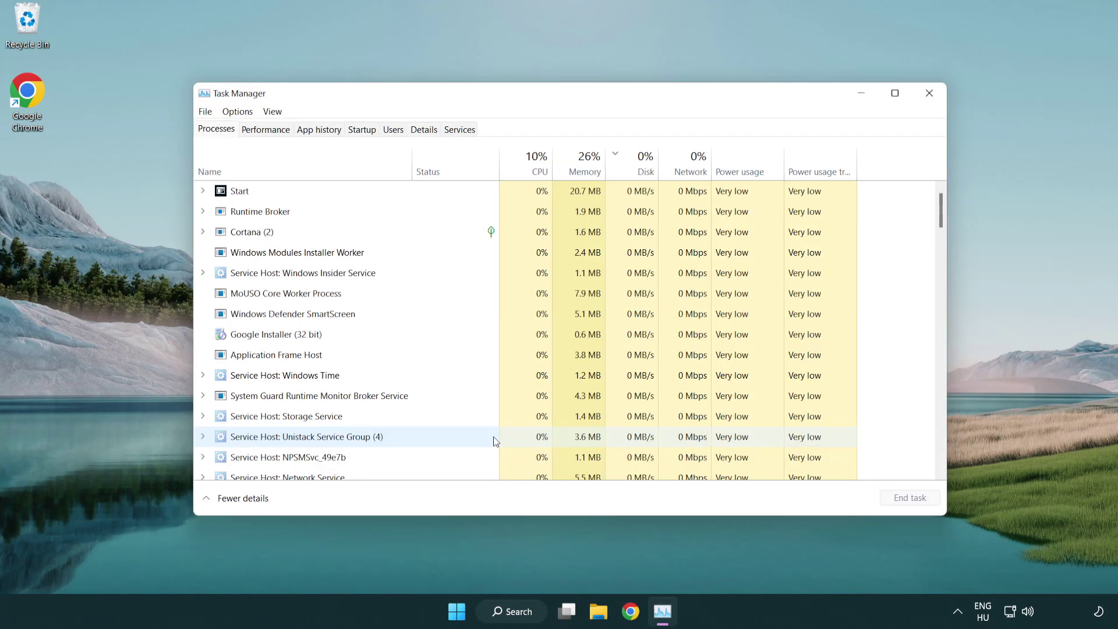
Disable Terminal, Phone Link, Cortana and Windows Security notification as startup apps
left_click(364, 131)
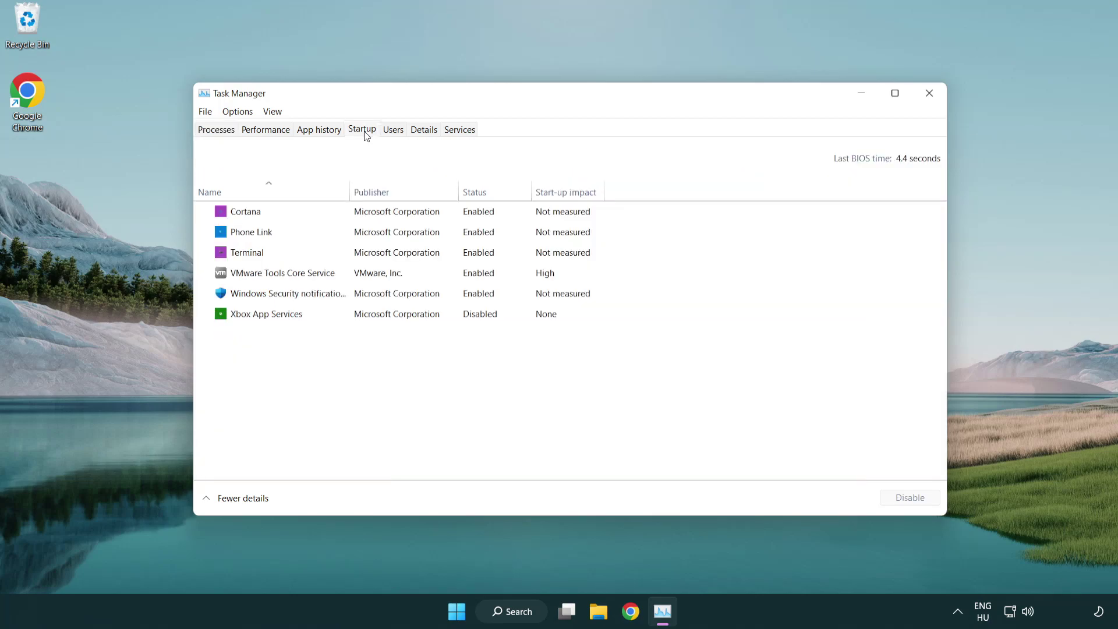
left_click(365, 255)
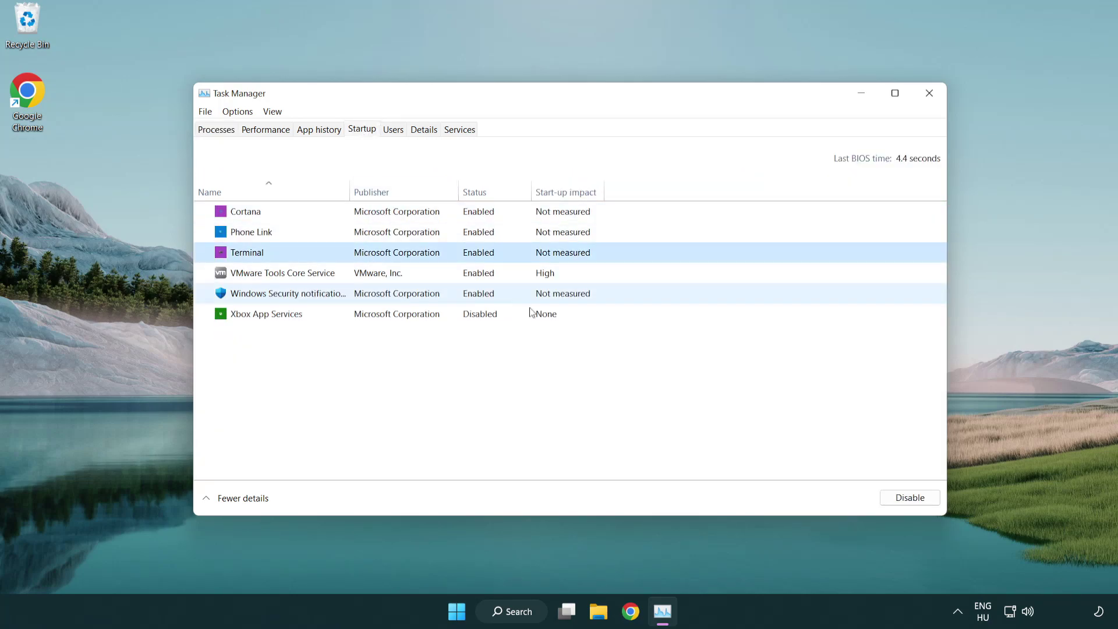
left_click(890, 498)
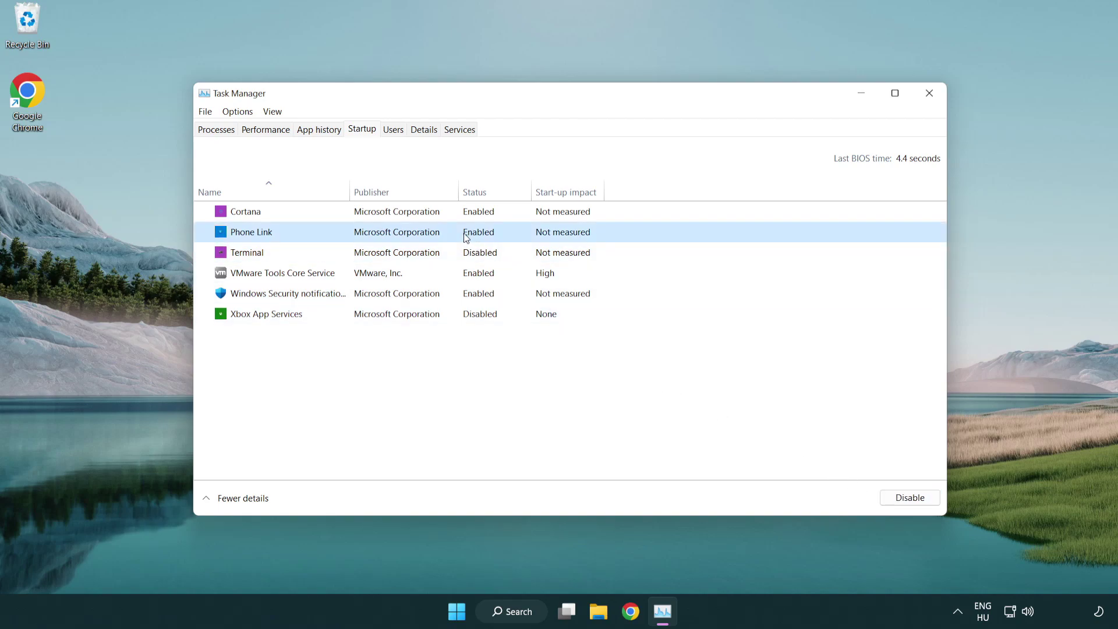
left_click(909, 498)
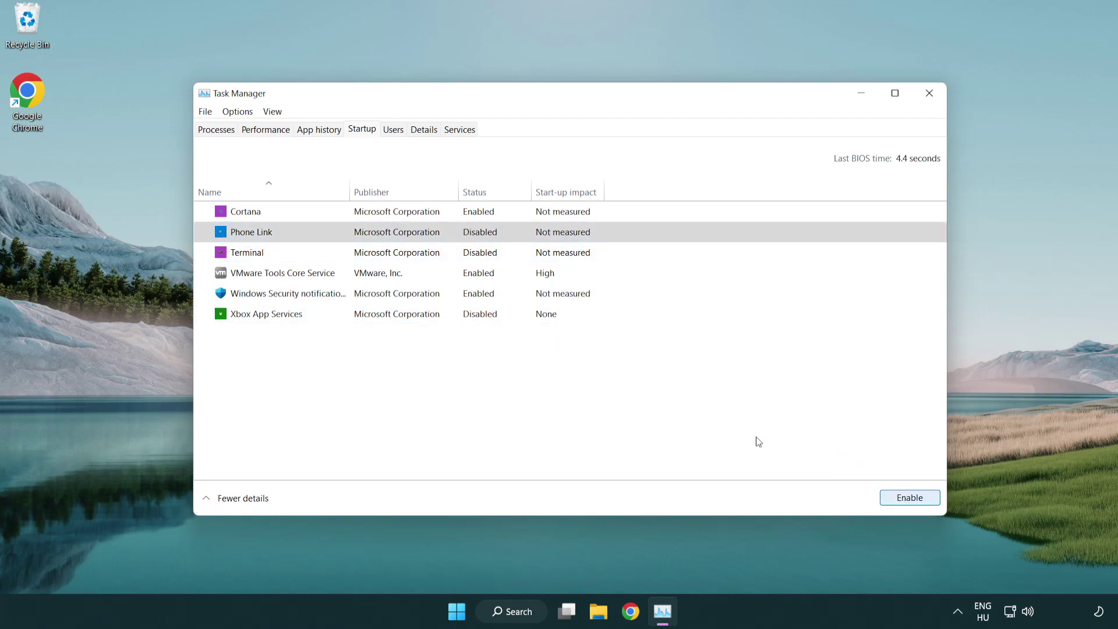
left_click(399, 217)
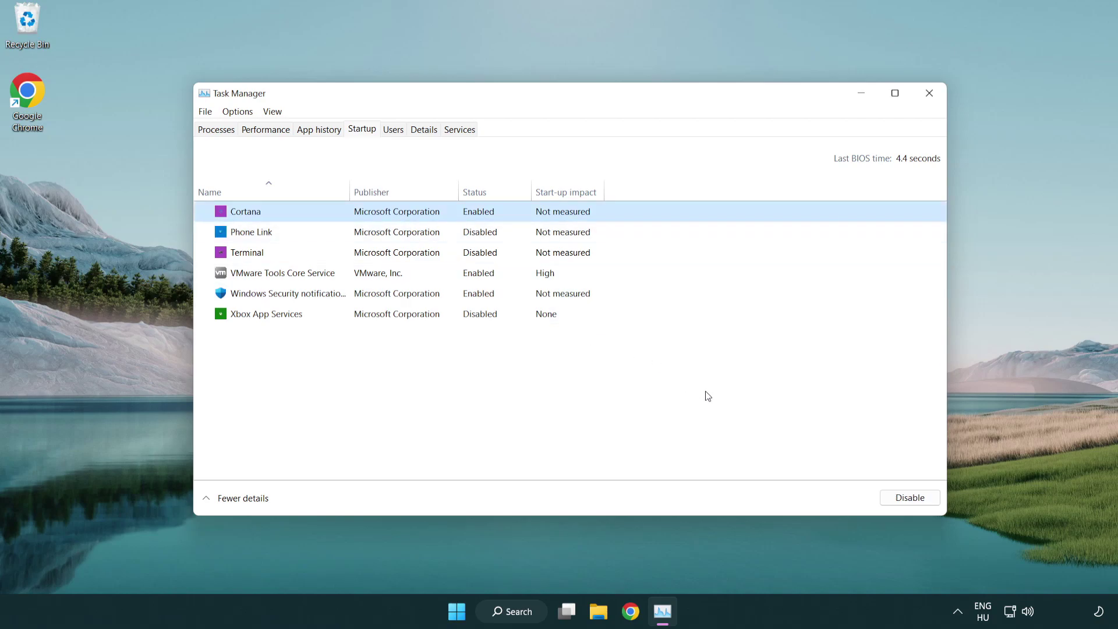
left_click(909, 498)
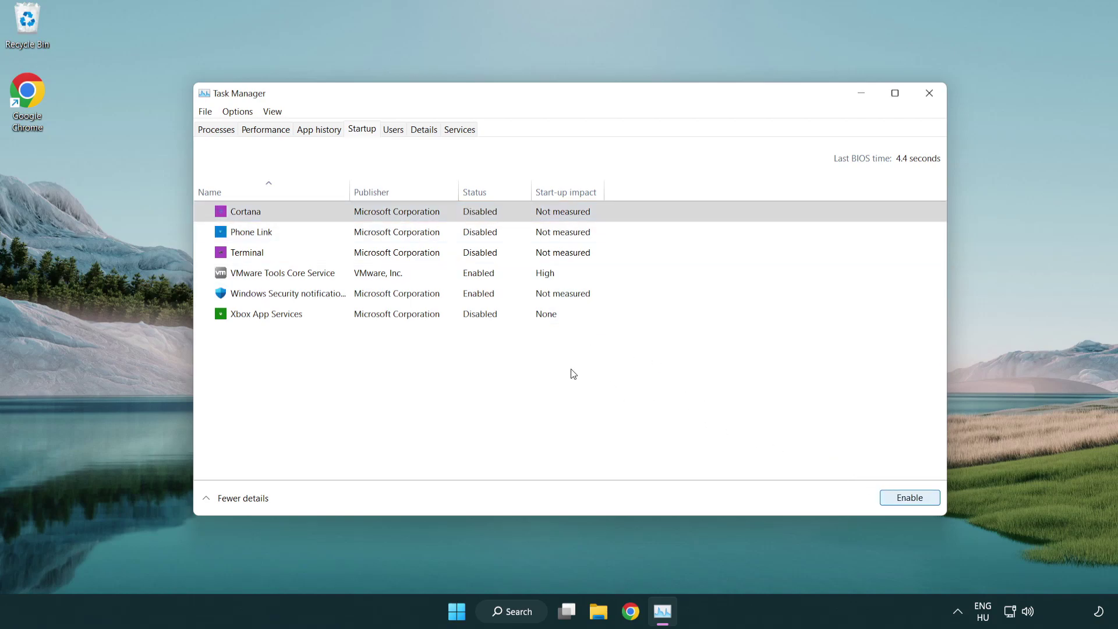
left_click(532, 298)
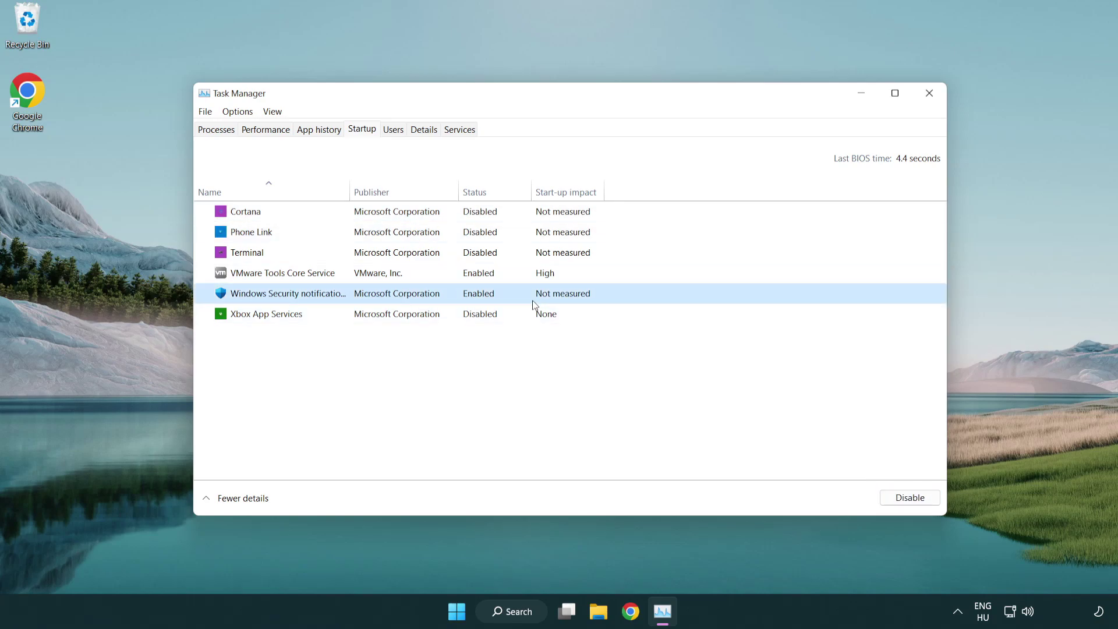
left_click(903, 500)
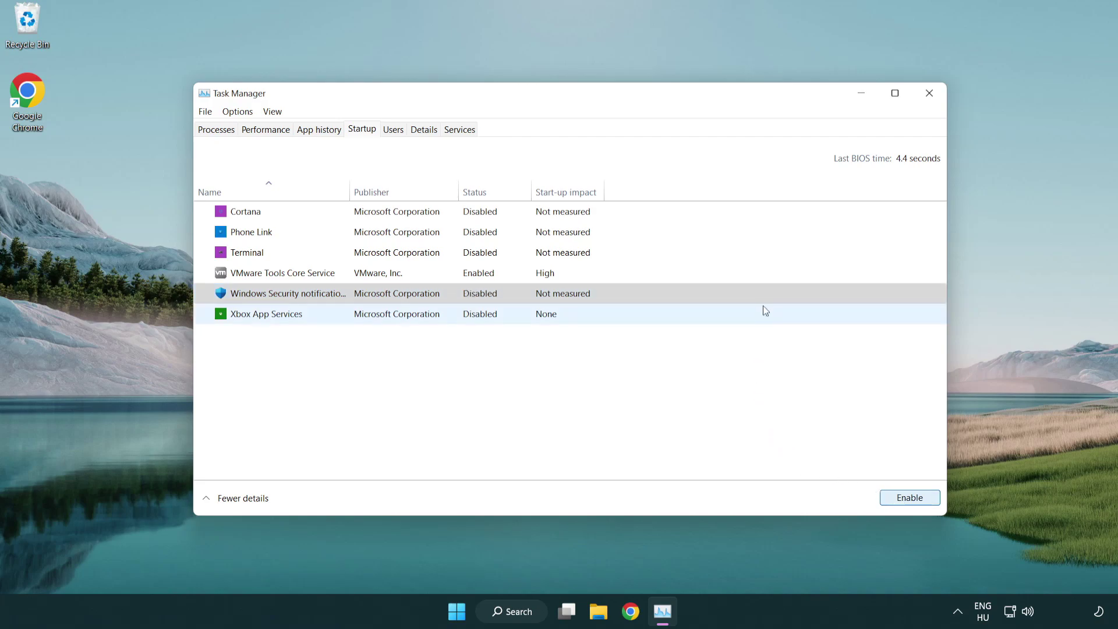
Close Task Manager and download dxwebsetup.exe from Chrome's DirectX End-User Runtime page
left_click(931, 100)
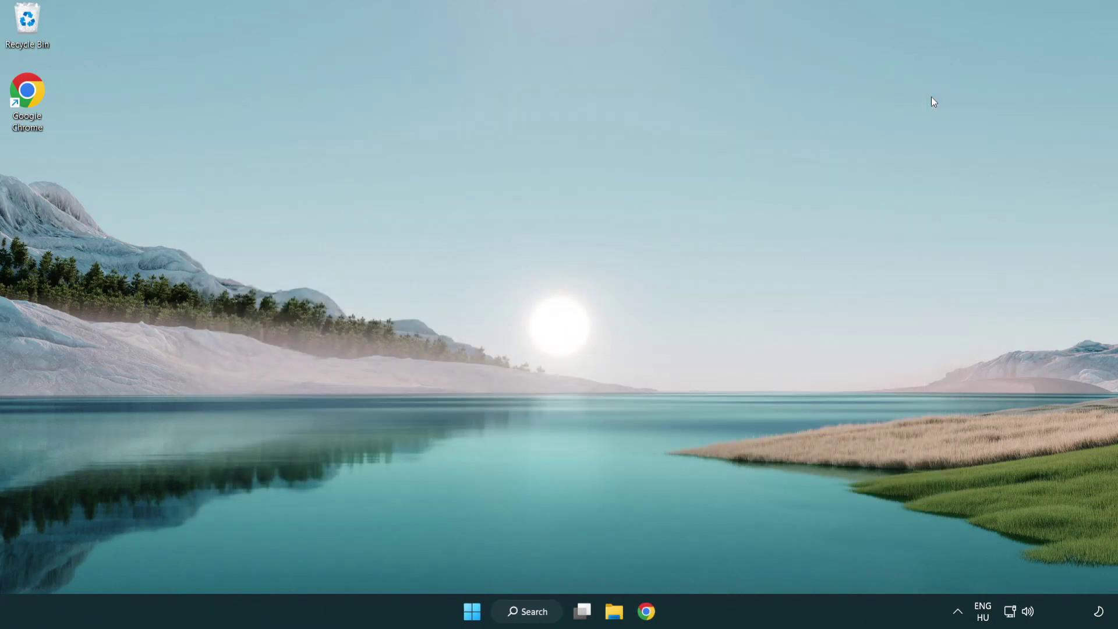
left_click(652, 623)
scroll(463, 490, "up", 2)
scroll(463, 491, "up", 1)
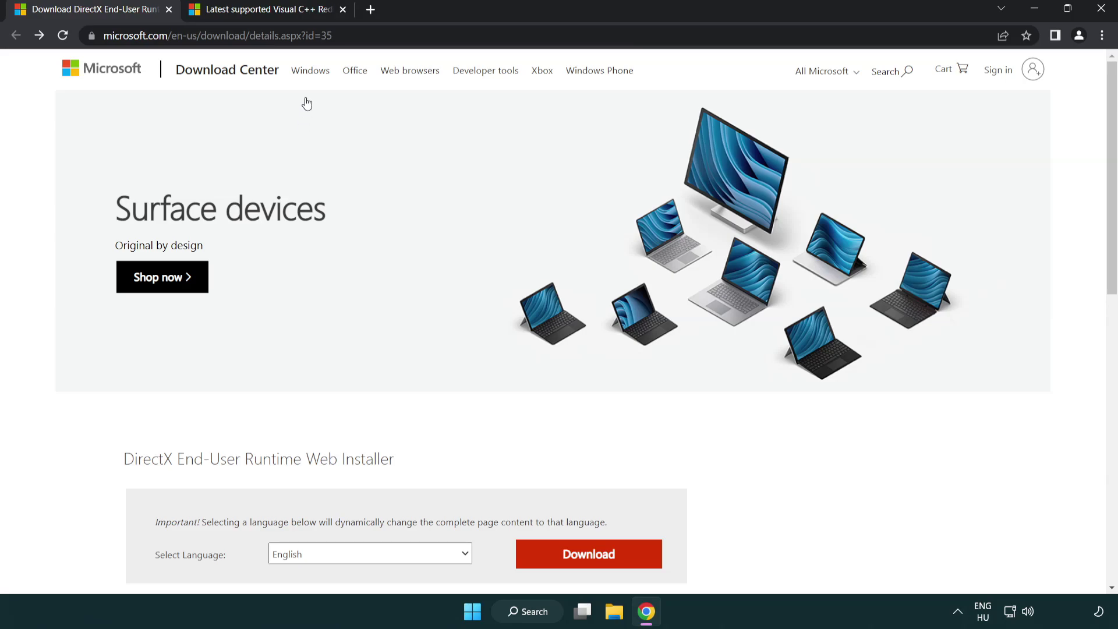
left_click(483, 36)
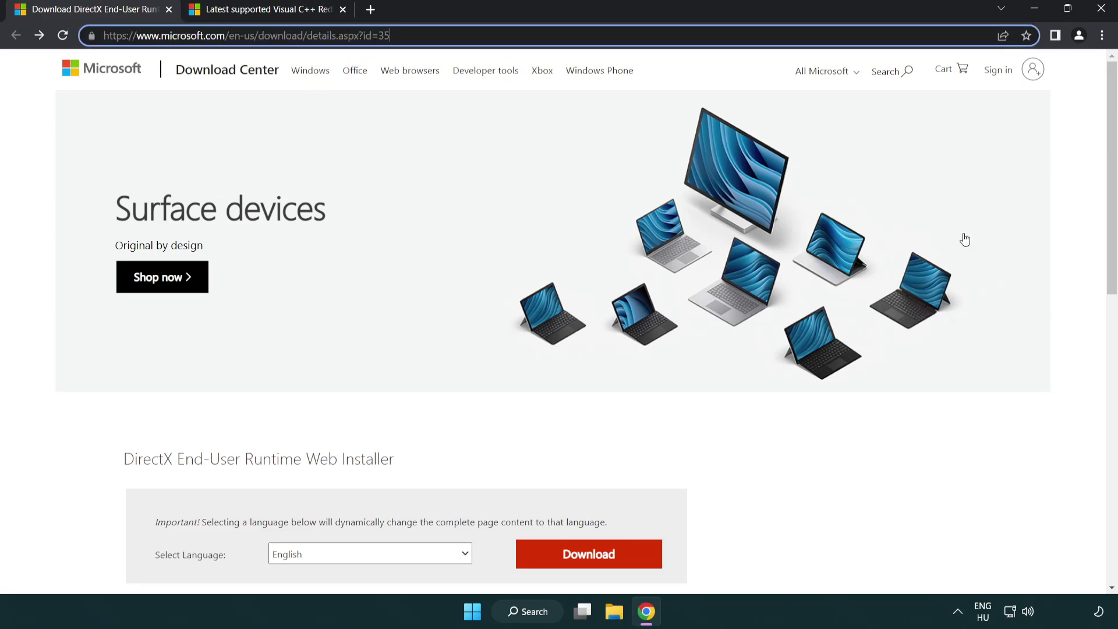
left_click(1074, 253)
left_click_drag(1109, 253, 1107, 323)
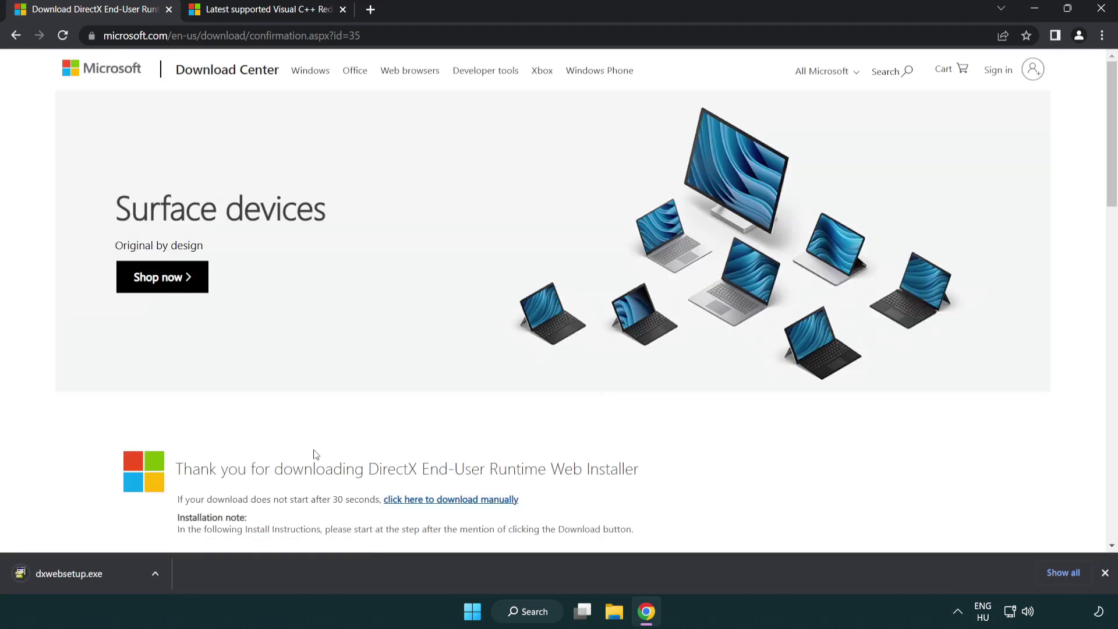
Run the downloaded DirectX installer and centre its setup window
left_click(72, 575)
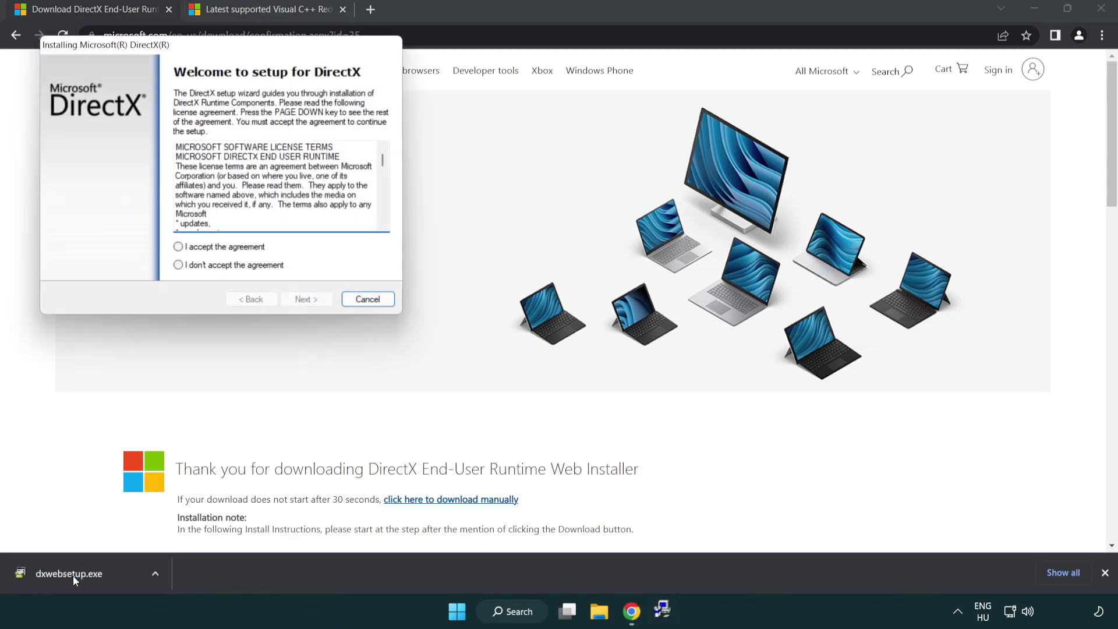
left_click_drag(170, 51, 494, 177)
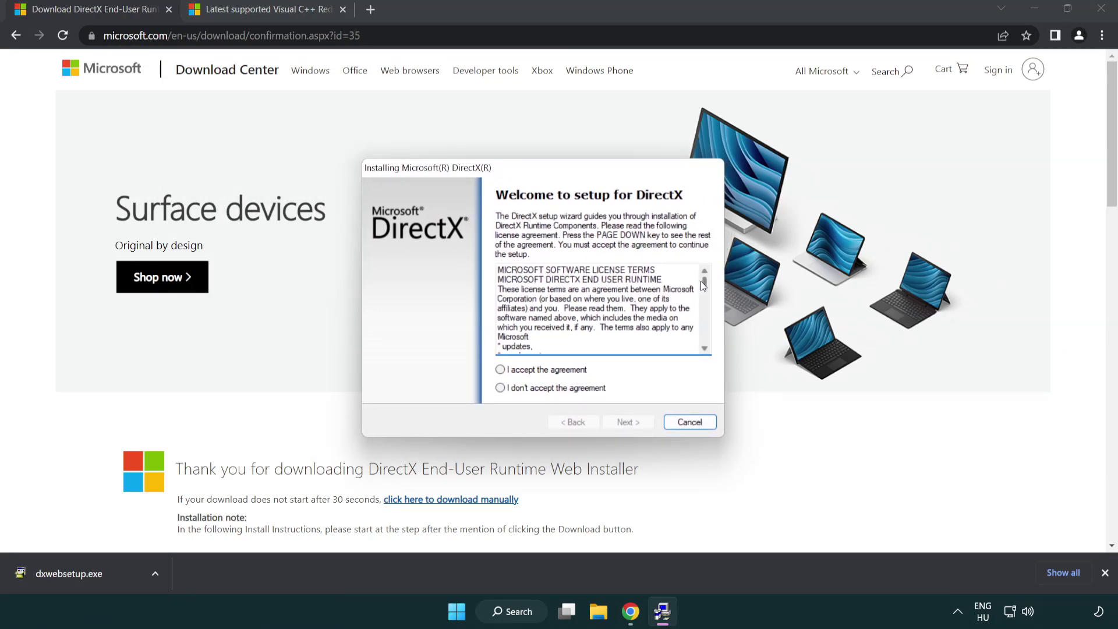
left_click_drag(705, 289, 703, 337)
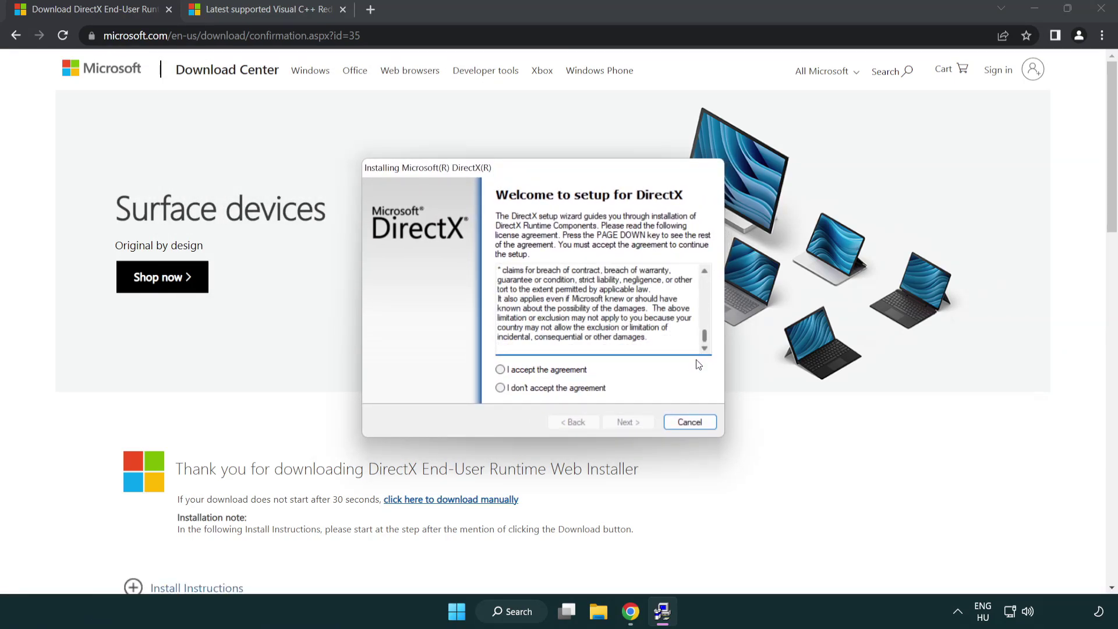
Accept the DirectX license, decline the Bing Bar, and finish setup
left_click(519, 371)
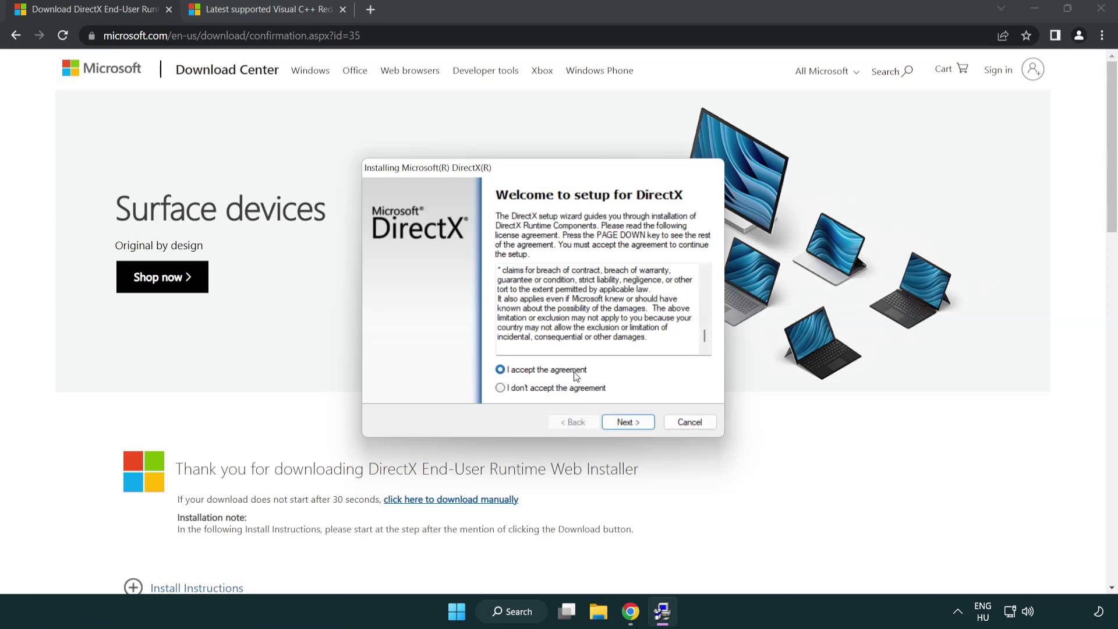
left_click(630, 424)
left_click(492, 322)
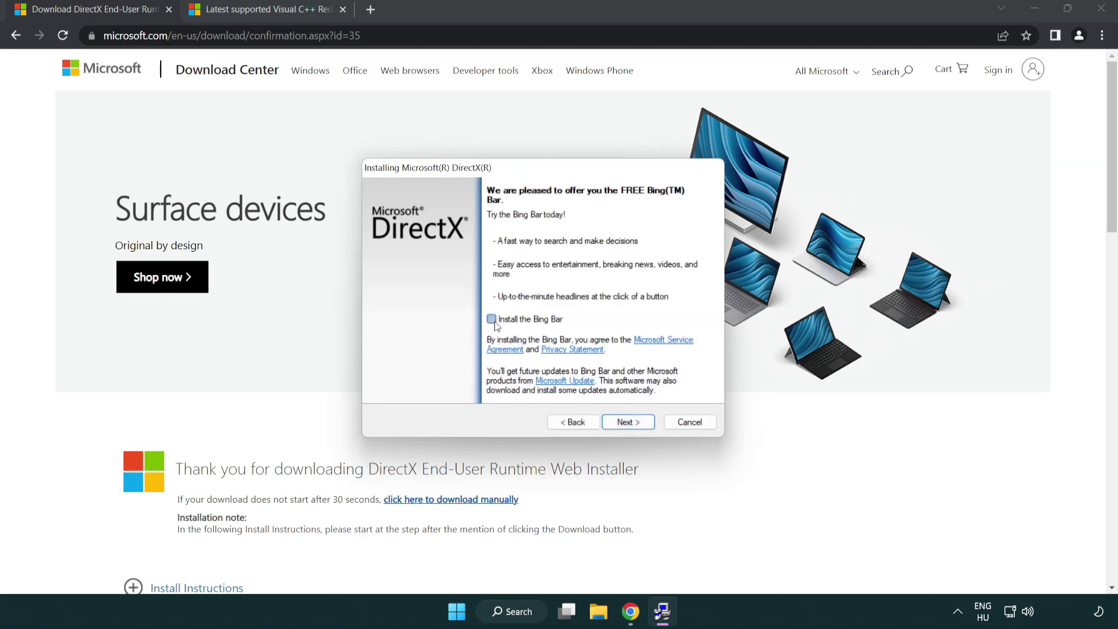
left_click(634, 424)
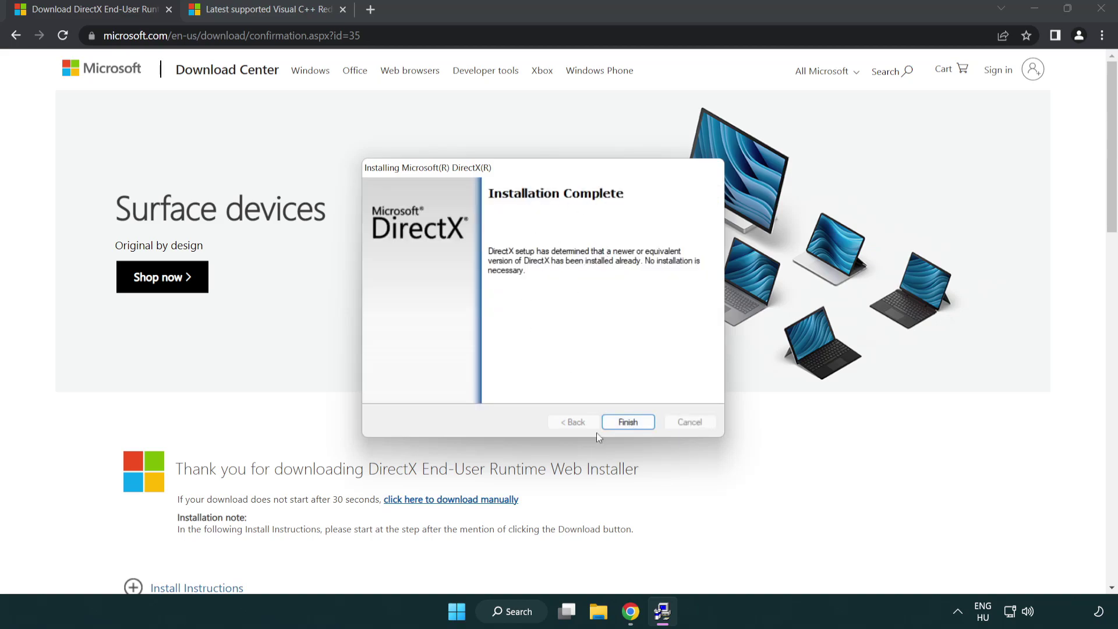
left_click(628, 420)
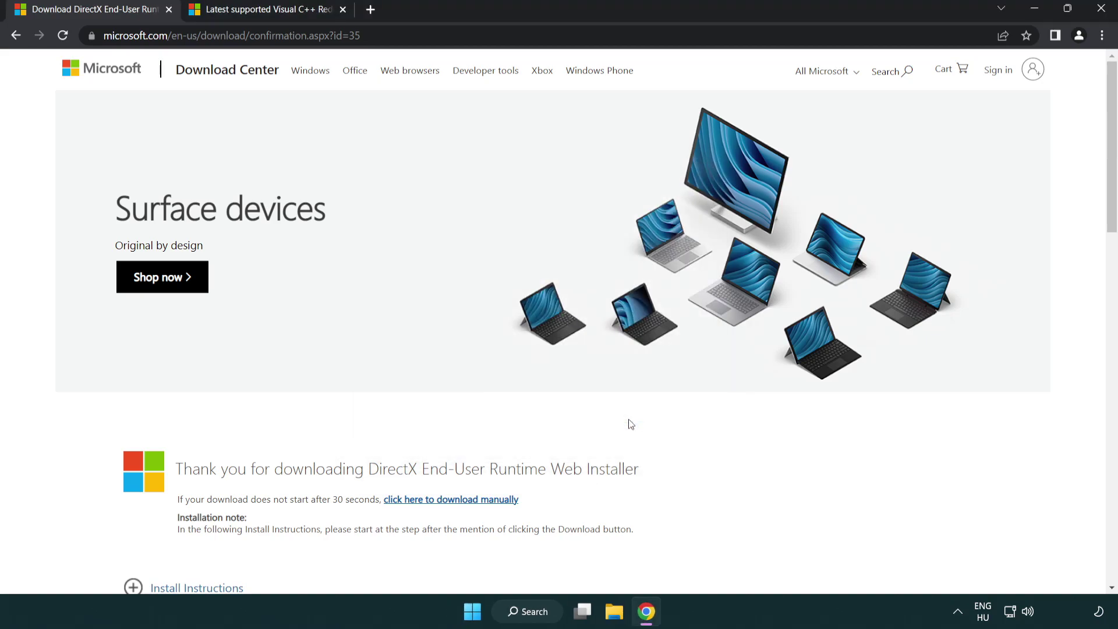
Close the DirectX tab and download the ARM64 and x64 Visual C++ Redistributables
left_click(169, 10)
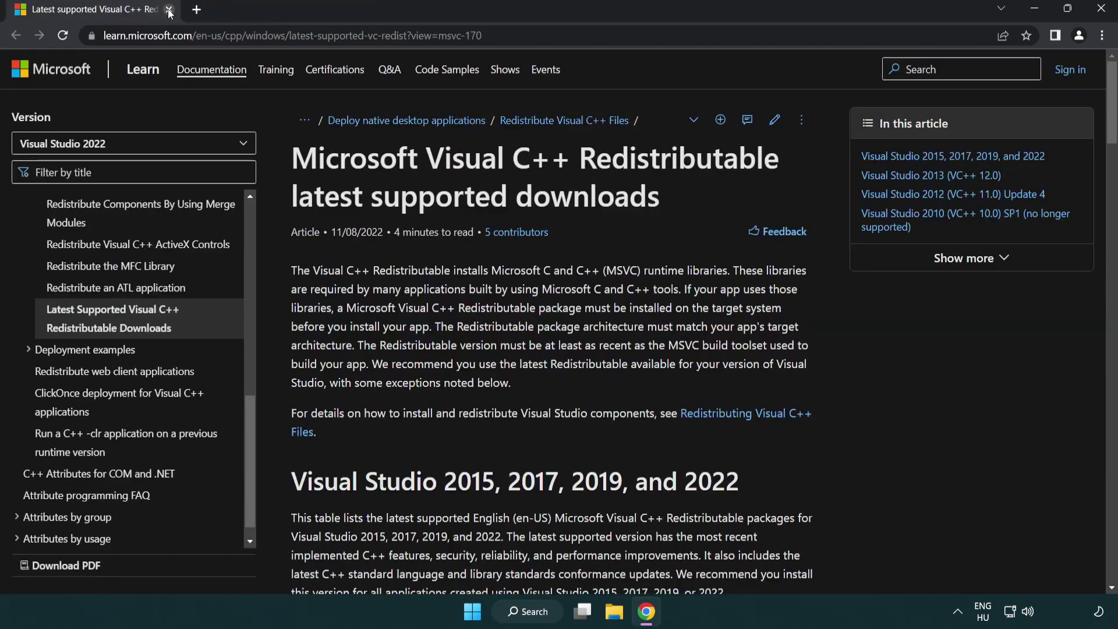
left_click(491, 40)
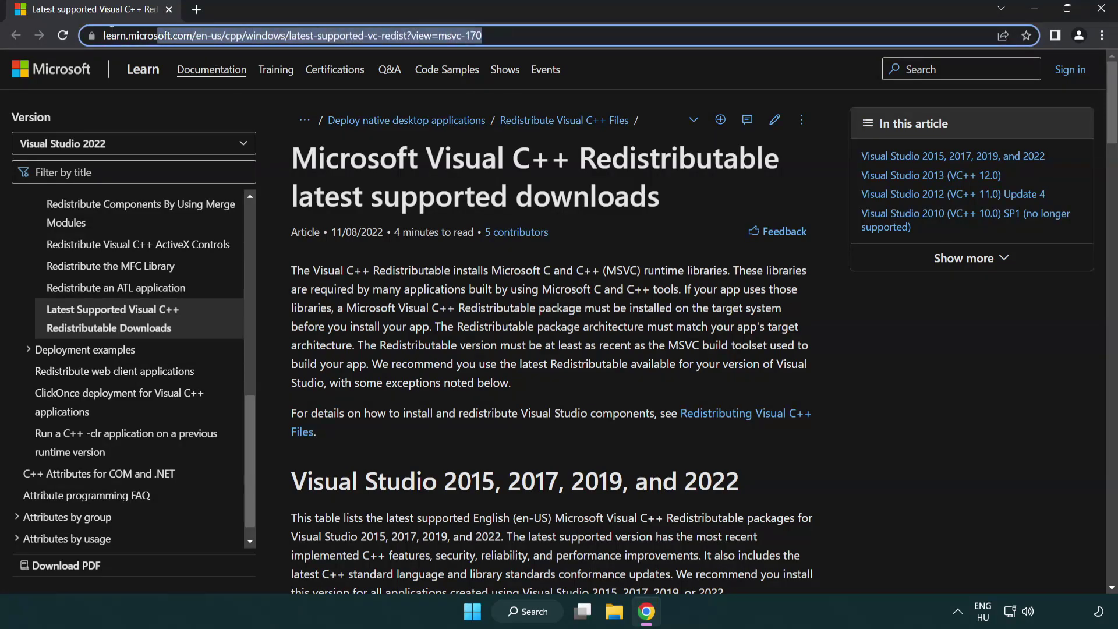
left_click(575, 191)
scroll(575, 191, "down", 6)
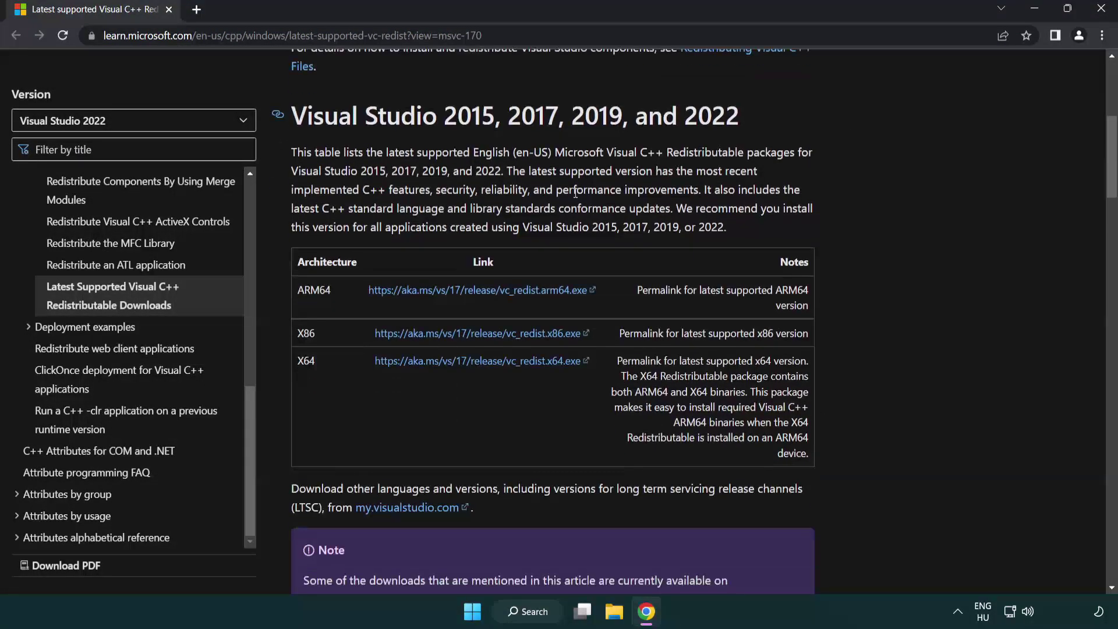
left_click(457, 299)
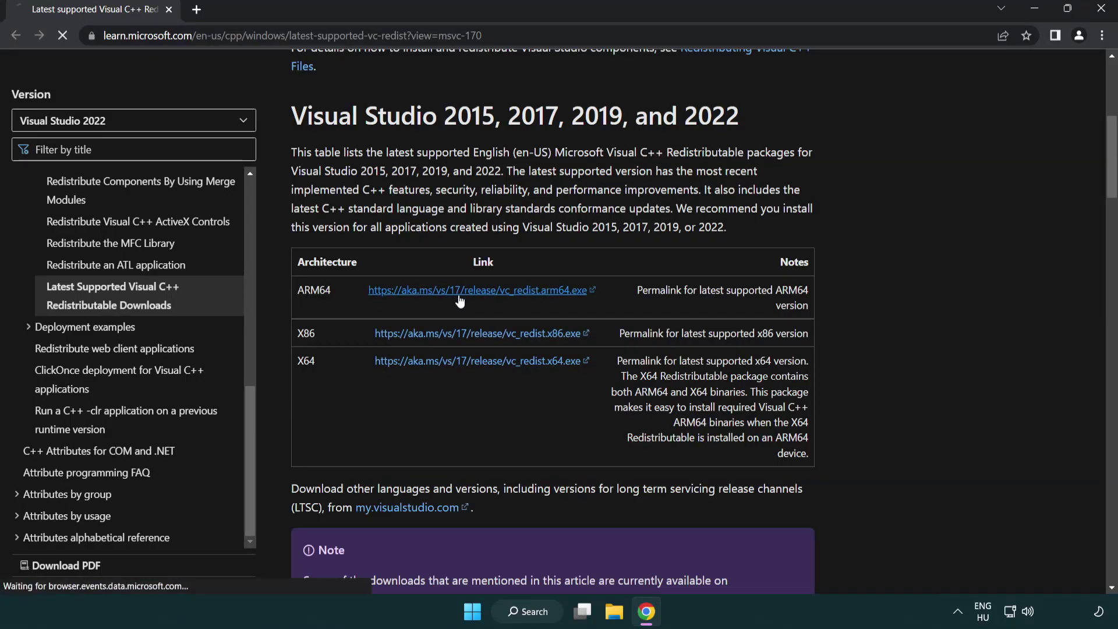
left_click(469, 361)
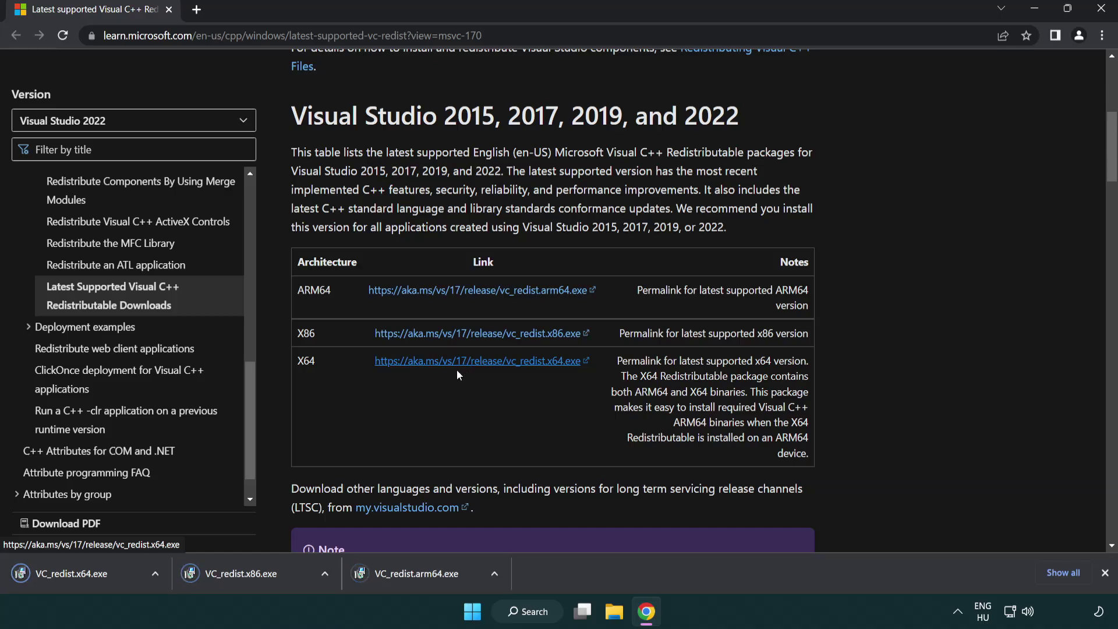
Attempt the ARM64 Visual C++ Redistributable install and dismiss its failure
left_click(427, 582)
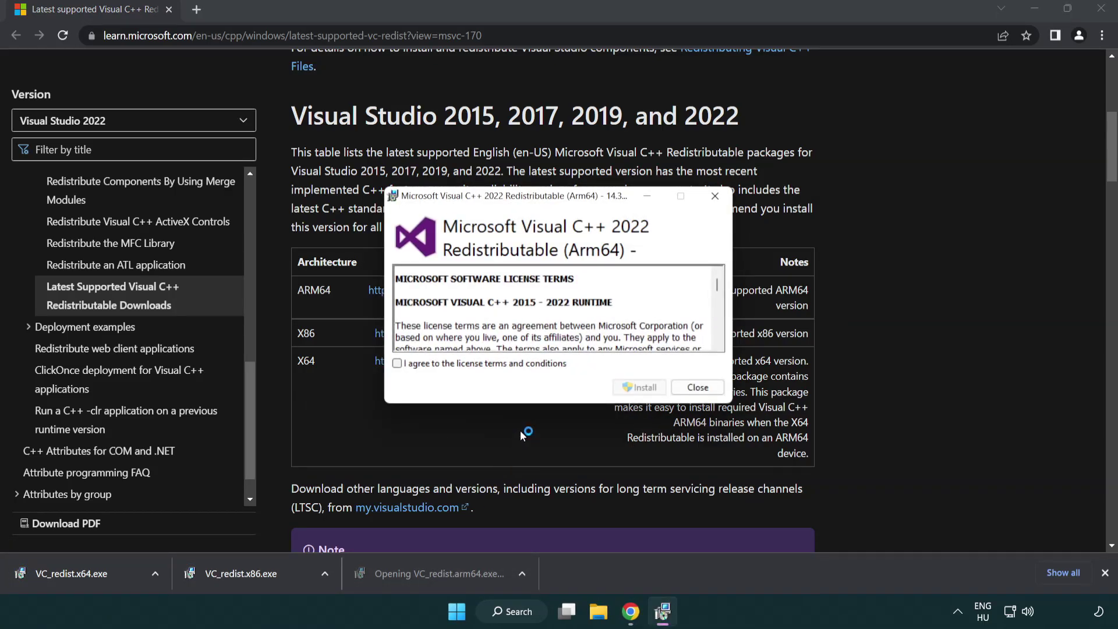
left_click_drag(716, 280, 722, 337)
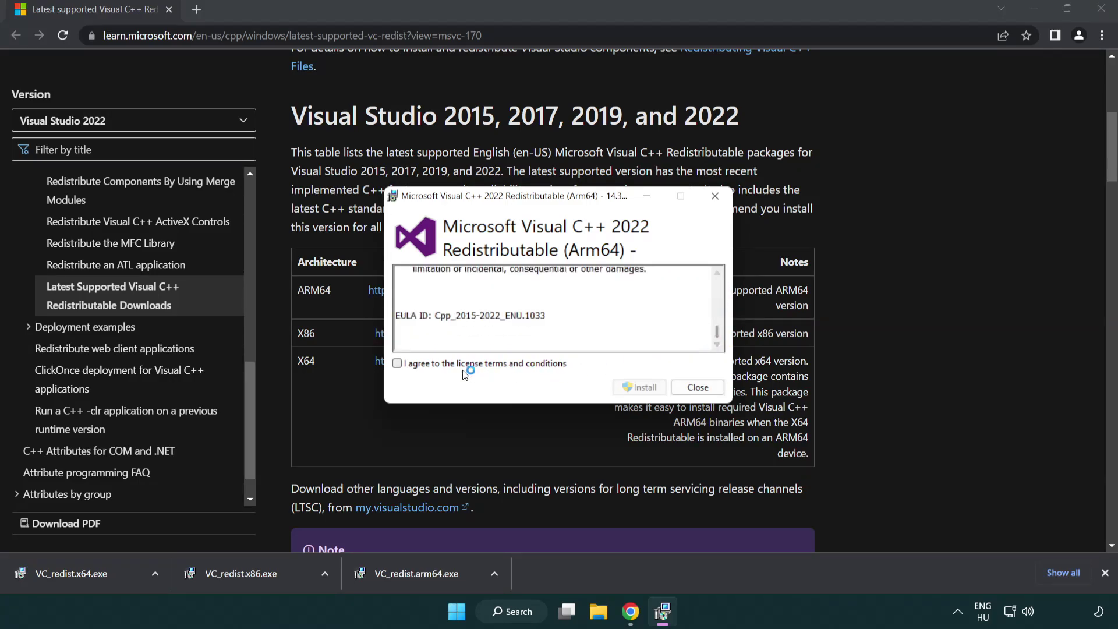
left_click(398, 363)
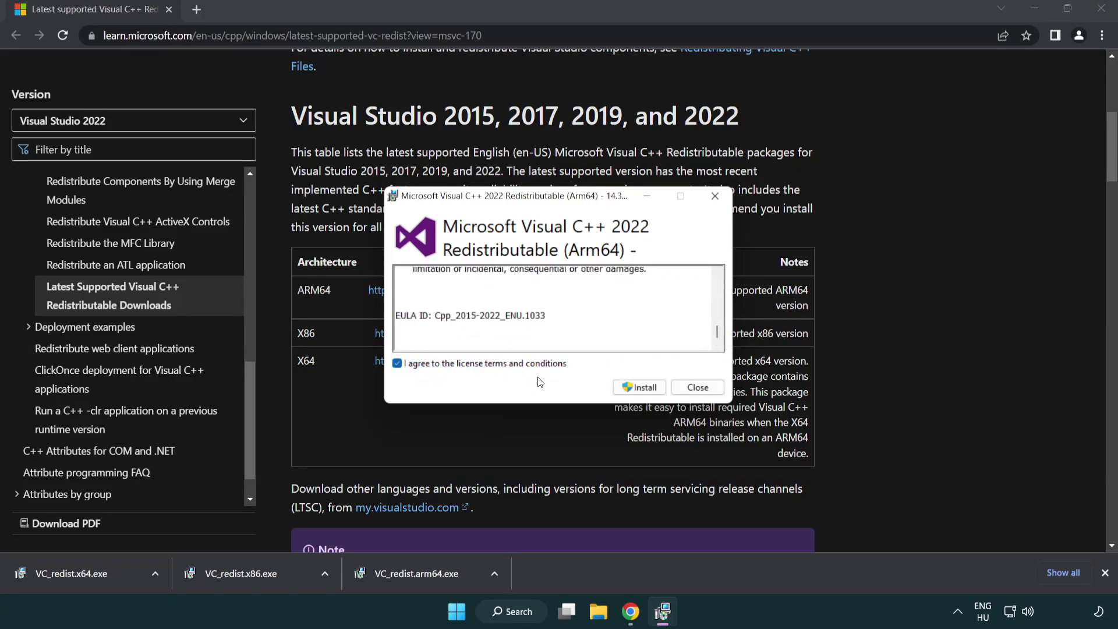
left_click(623, 387)
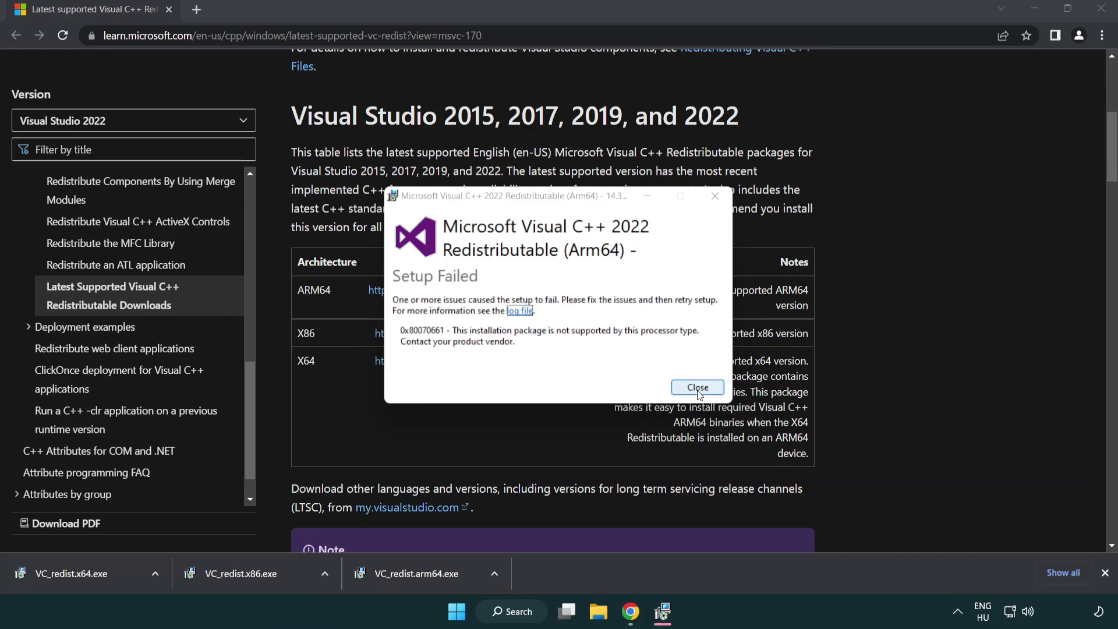
left_click(698, 388)
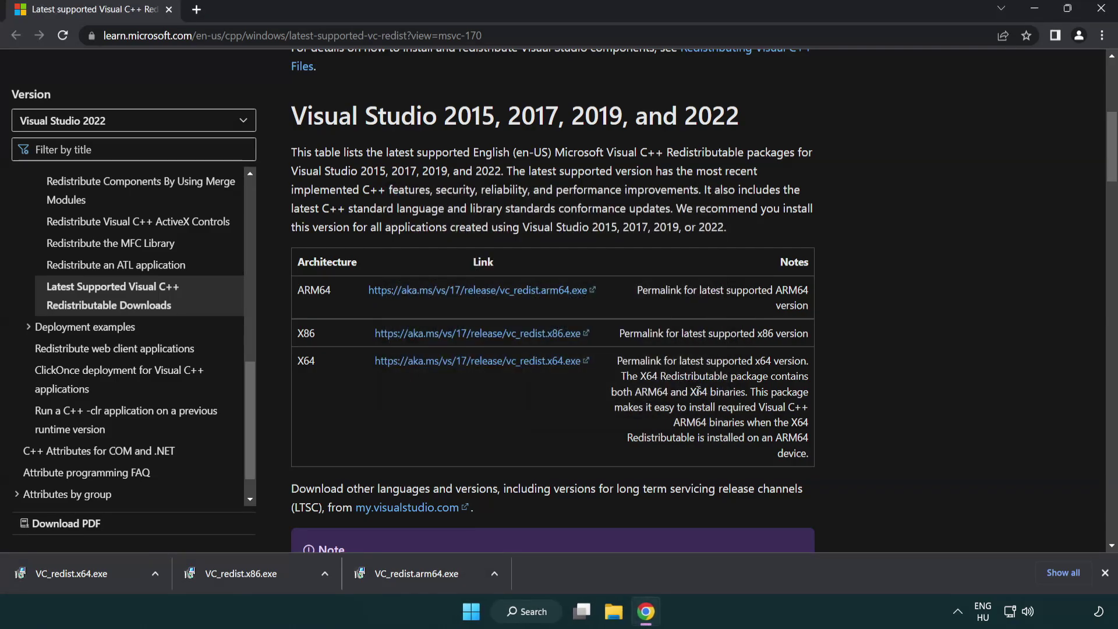
Install the x86 and x64 2015–2022 redistributables without restarting, then close Chrome
left_click(250, 580)
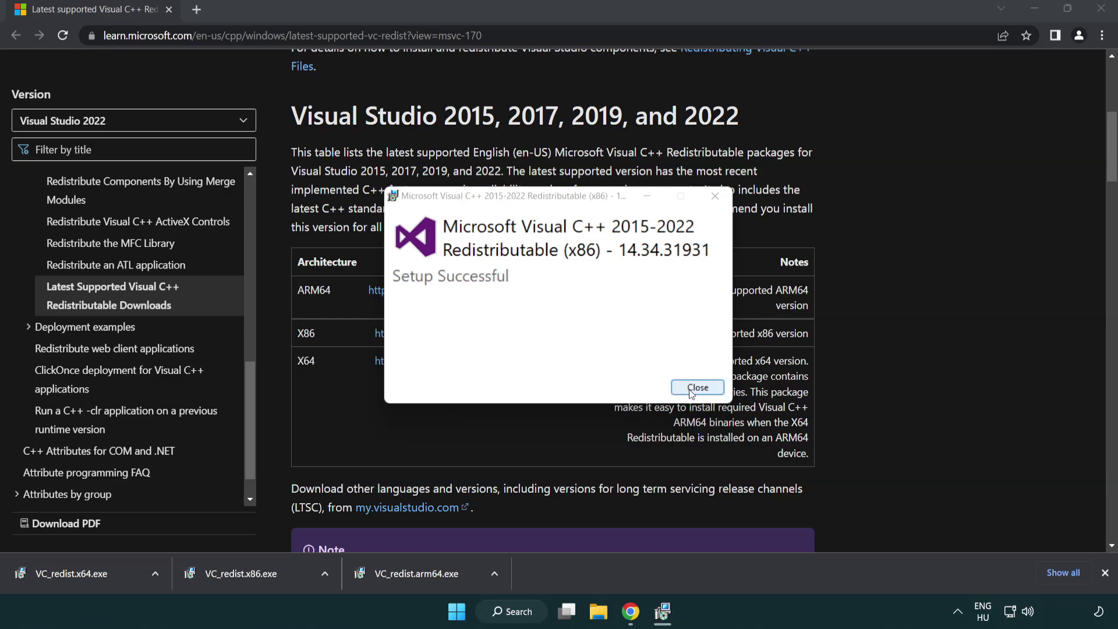
left_click(697, 388)
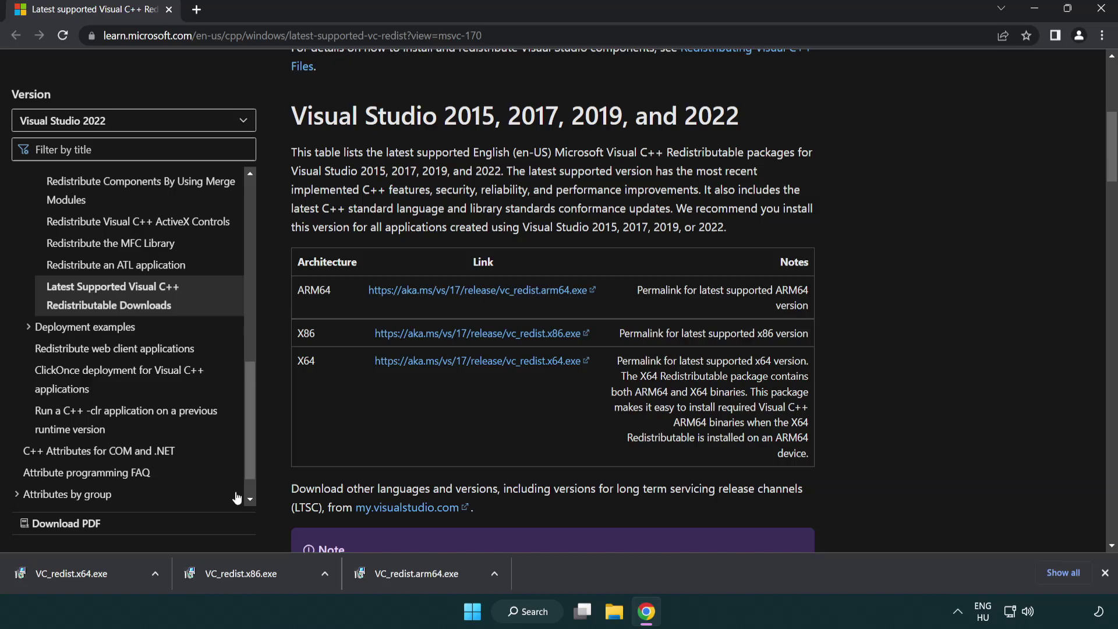
left_click(84, 573)
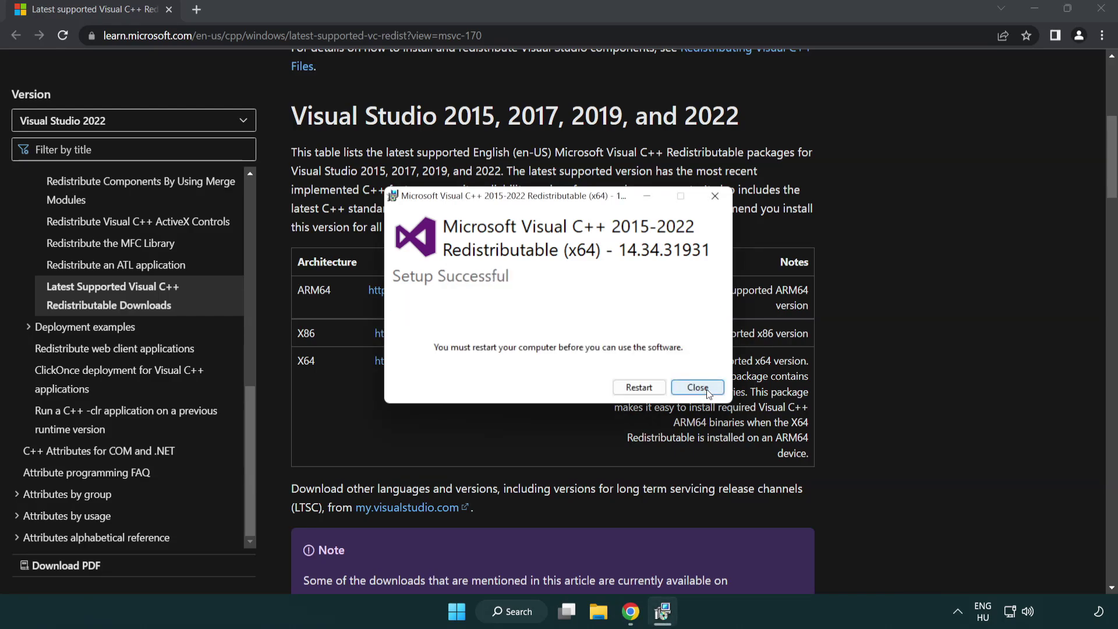
left_click(697, 388)
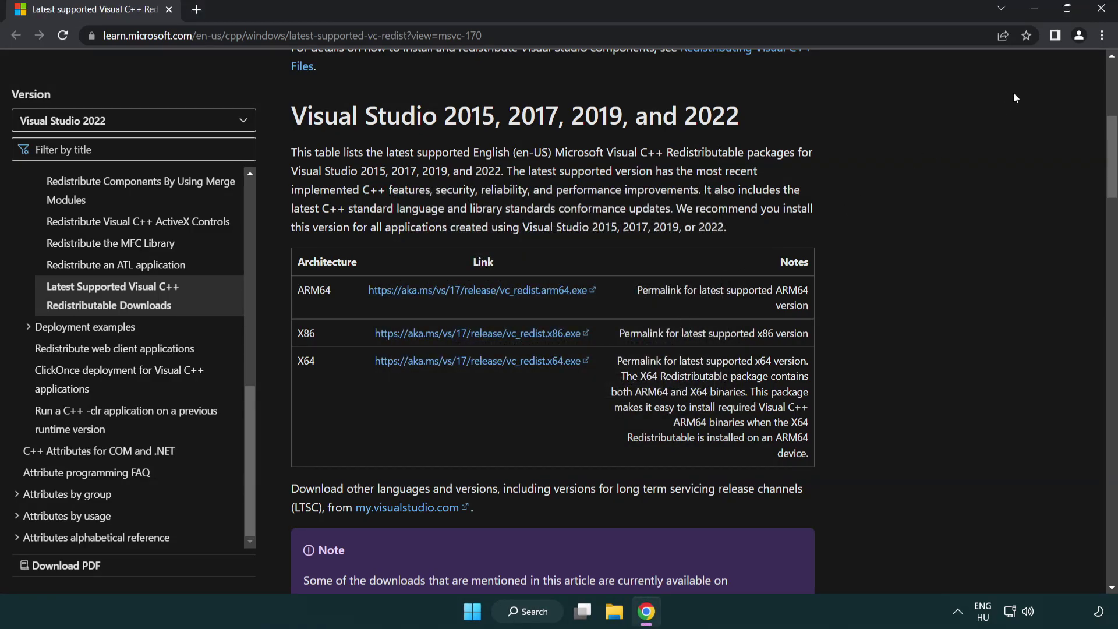
left_click(1102, 11)
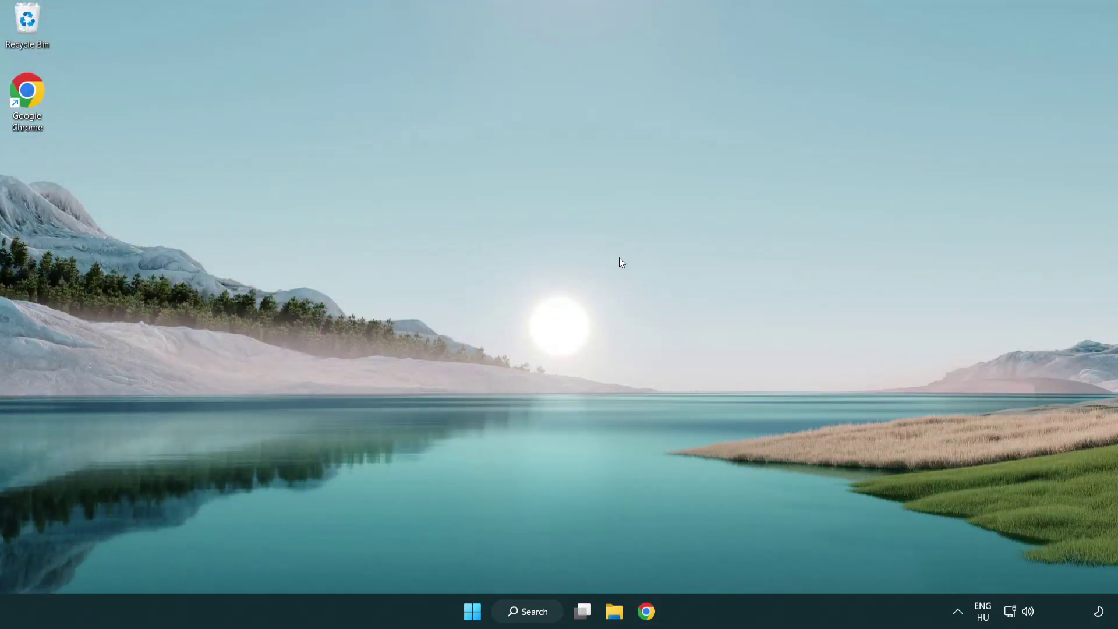
Search for cmd, run Command Prompt as administrator, and centre its window
left_click(517, 612)
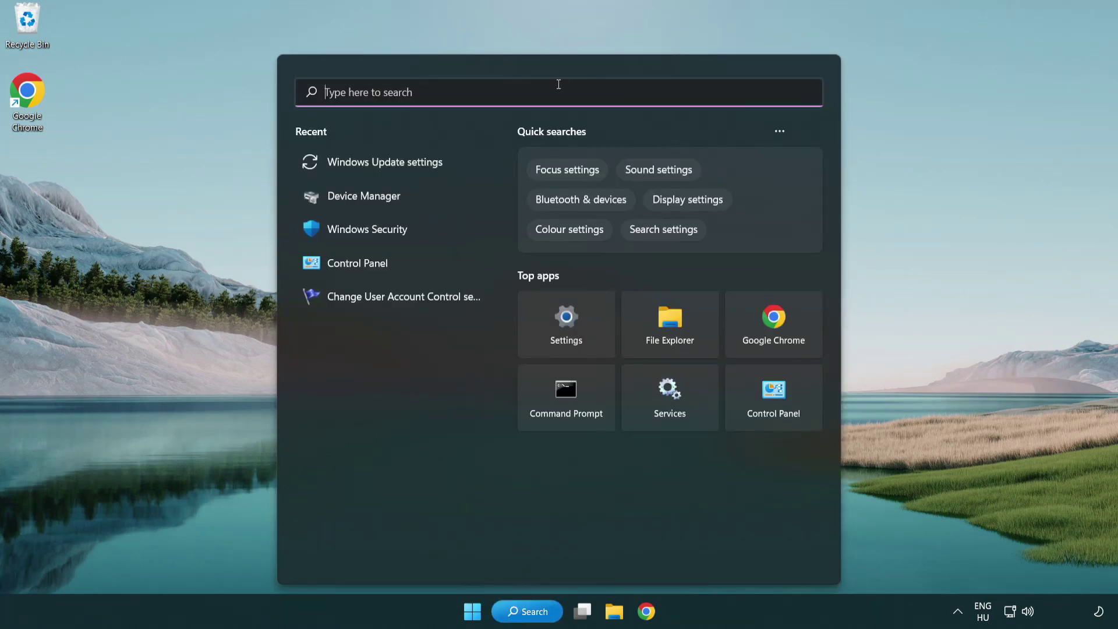
type("cmd")
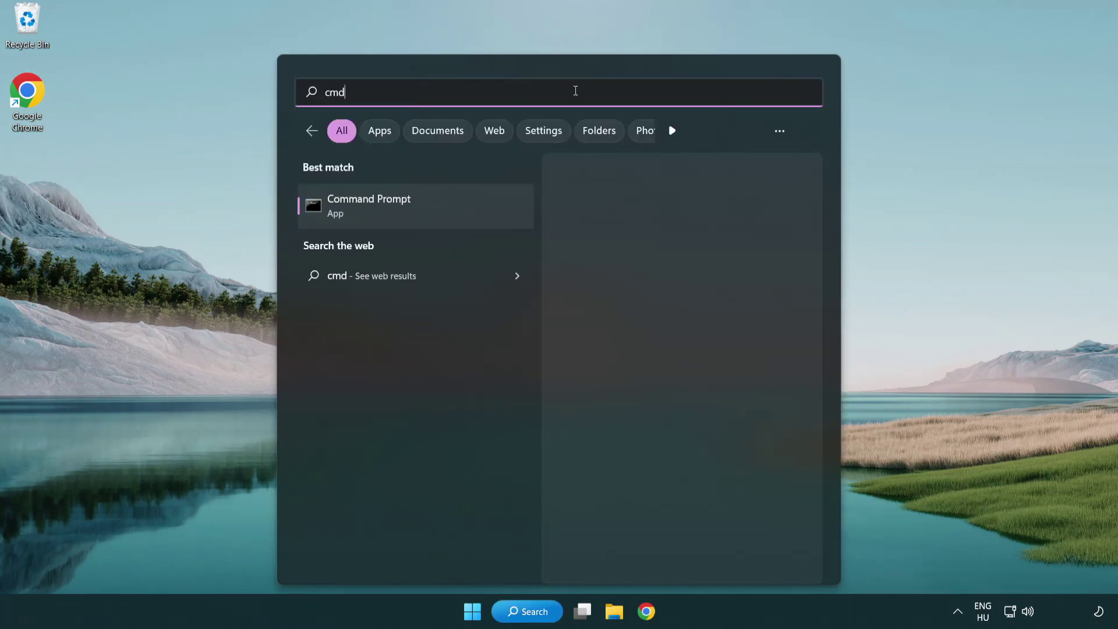
right_click(428, 210)
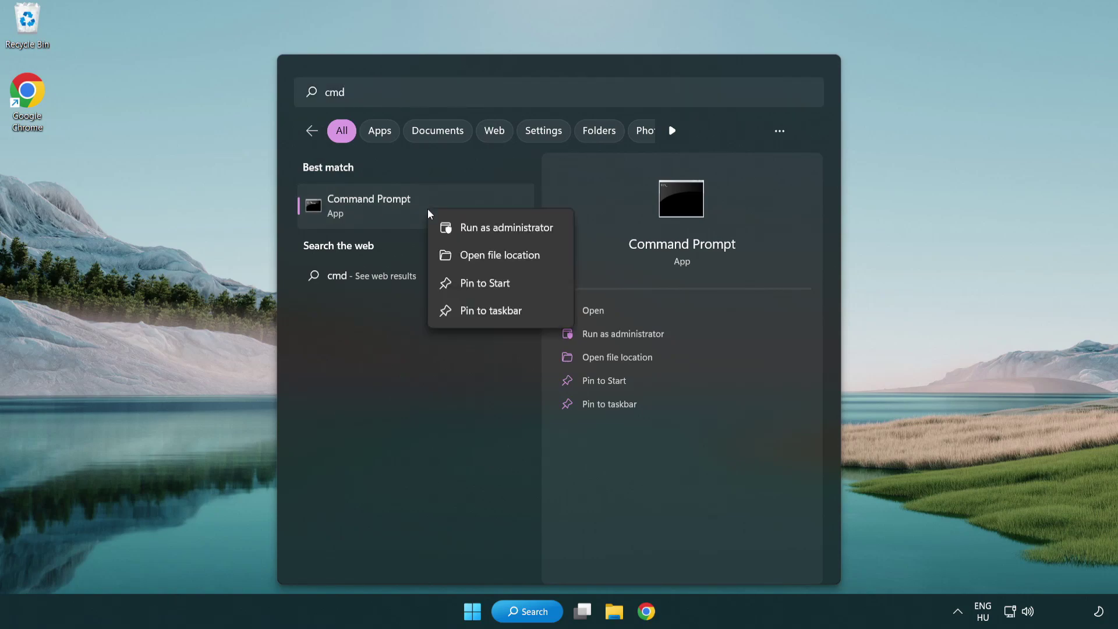
left_click(506, 228)
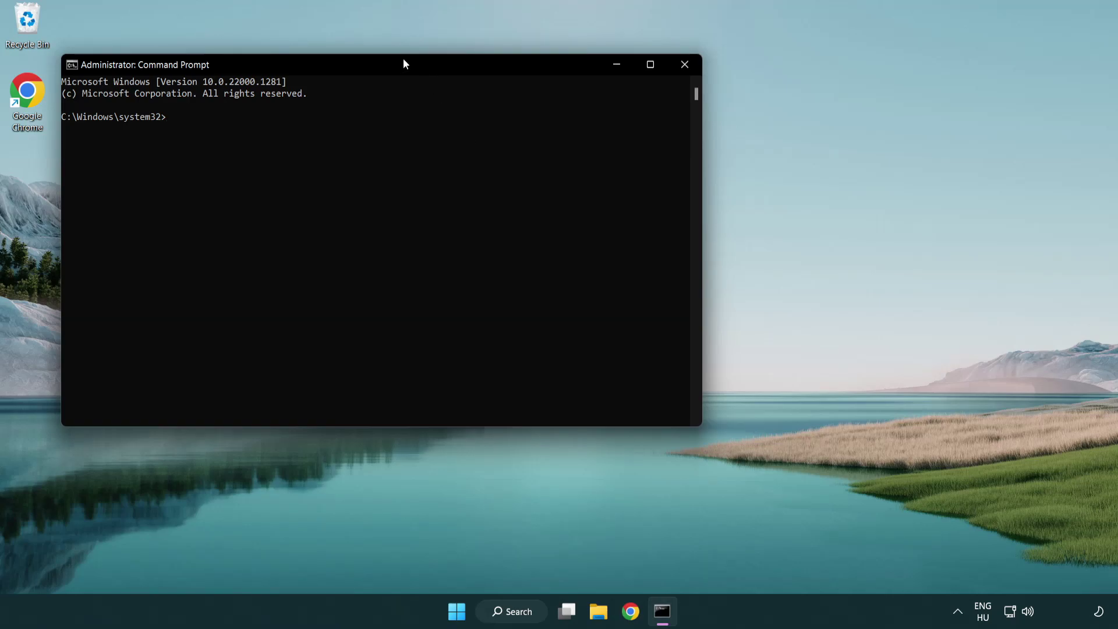
left_click_drag(405, 63, 563, 115)
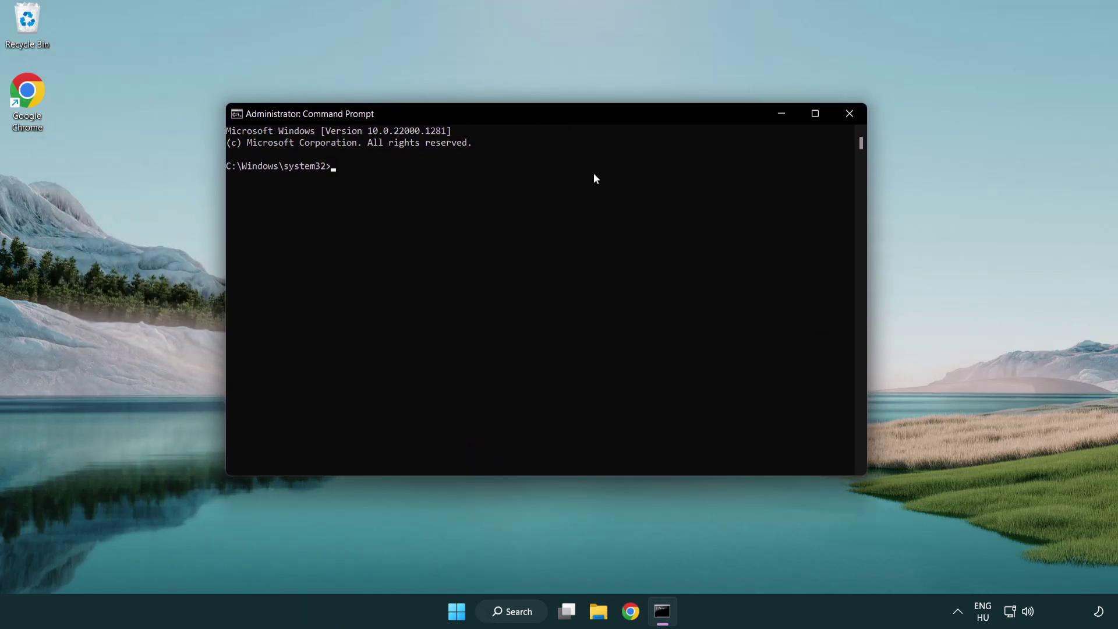
Run sfc /scannow in the elevated Command Prompt
type("sfc /")
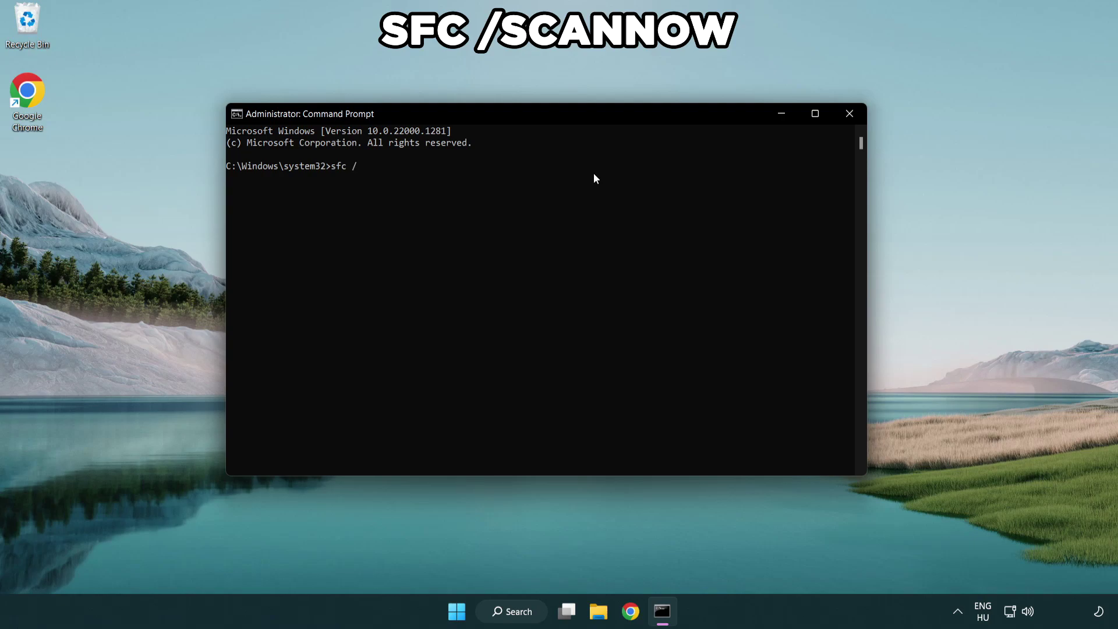
type("scannow")
key("Return")
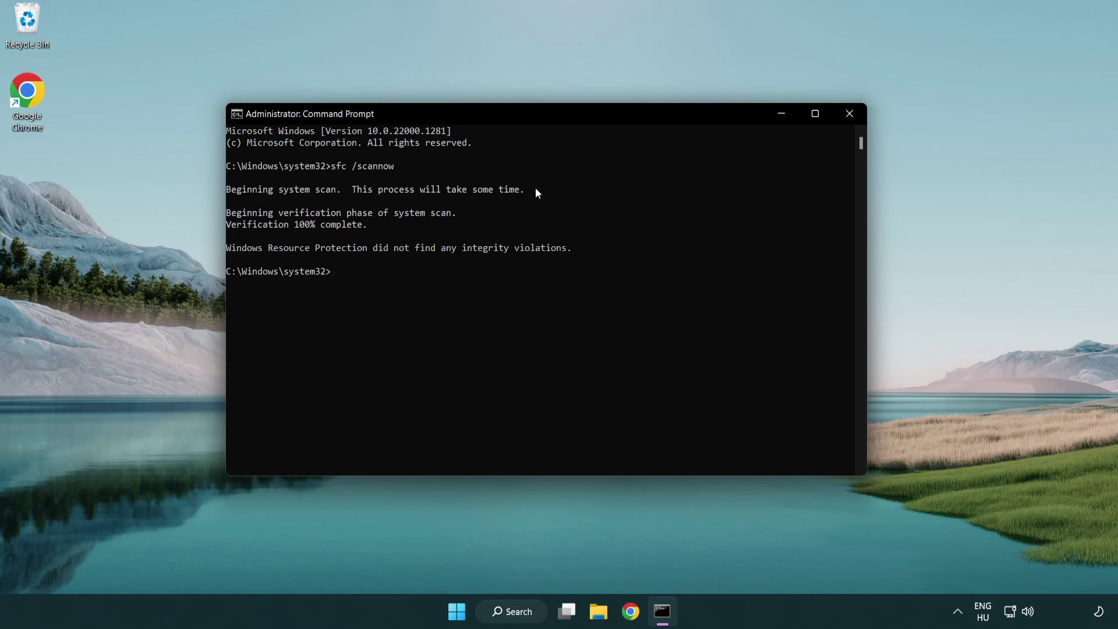
left_click(854, 118)
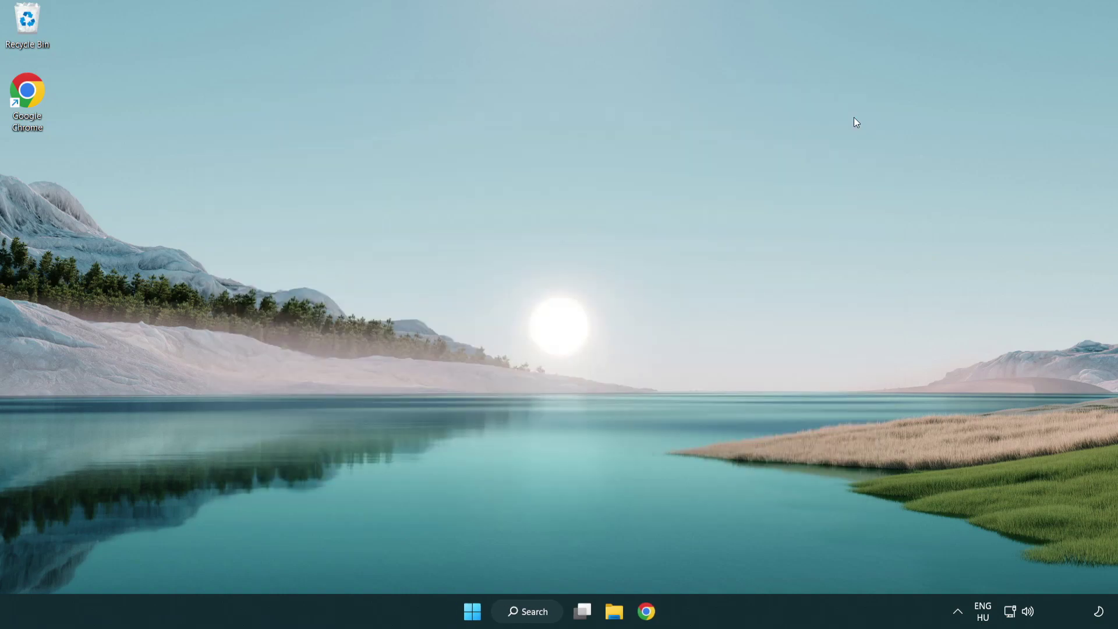
key("super")
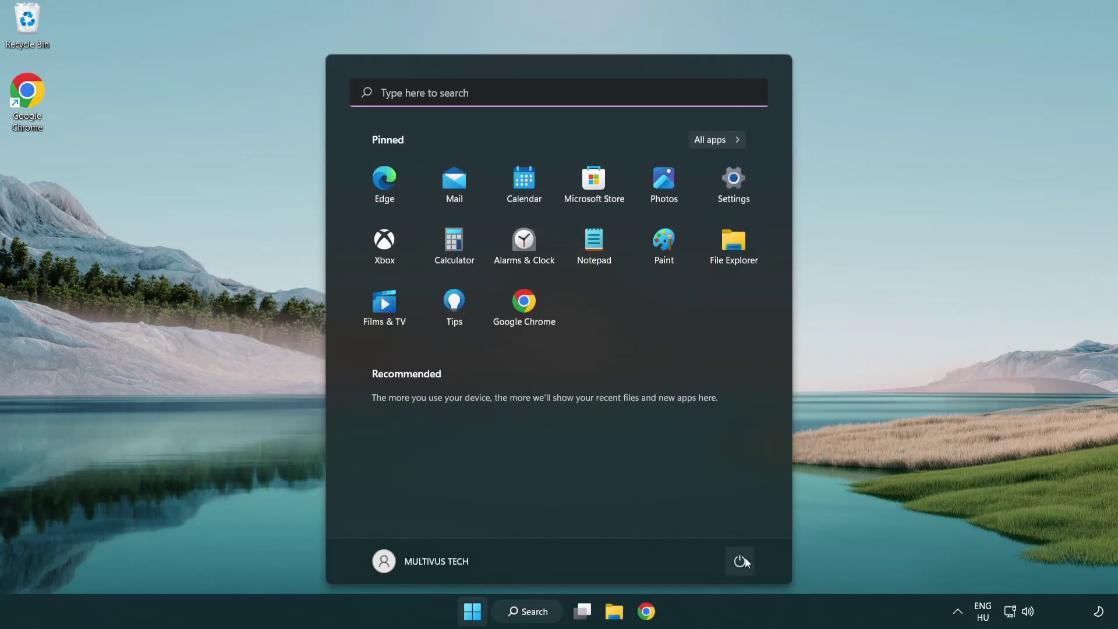
left_click(743, 559)
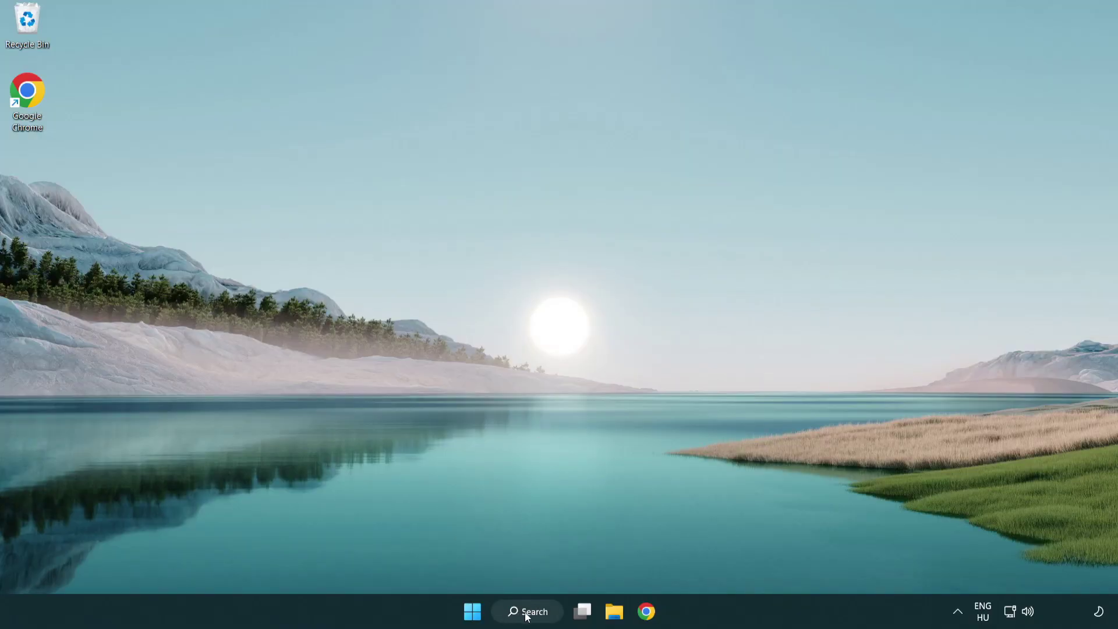
Search for 'security' and launch the Windows Security app
left_click(531, 619)
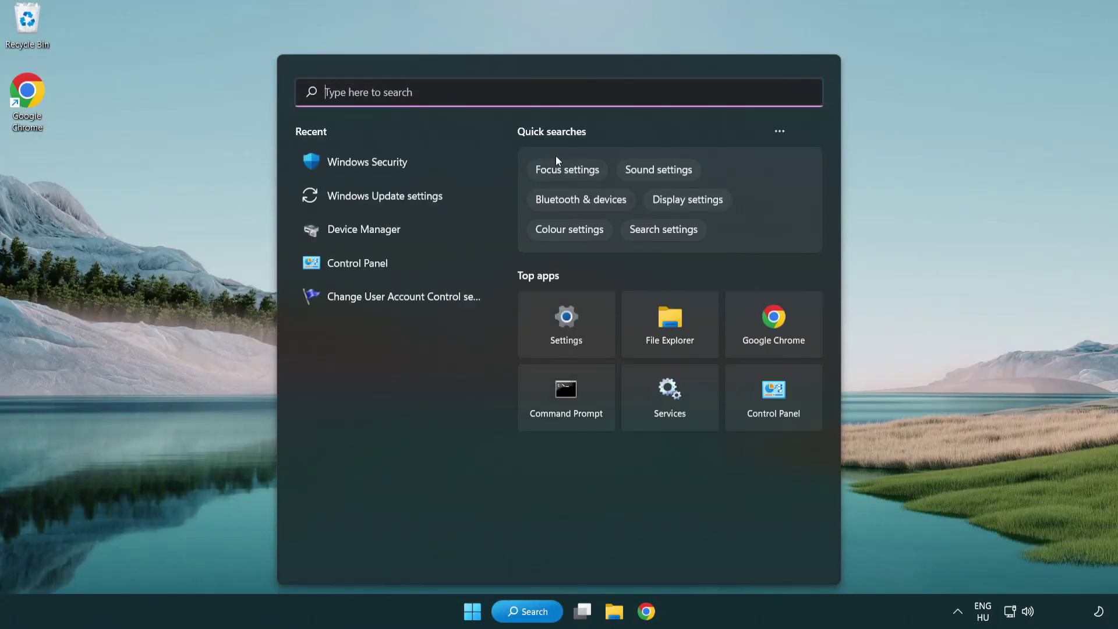
type("sec")
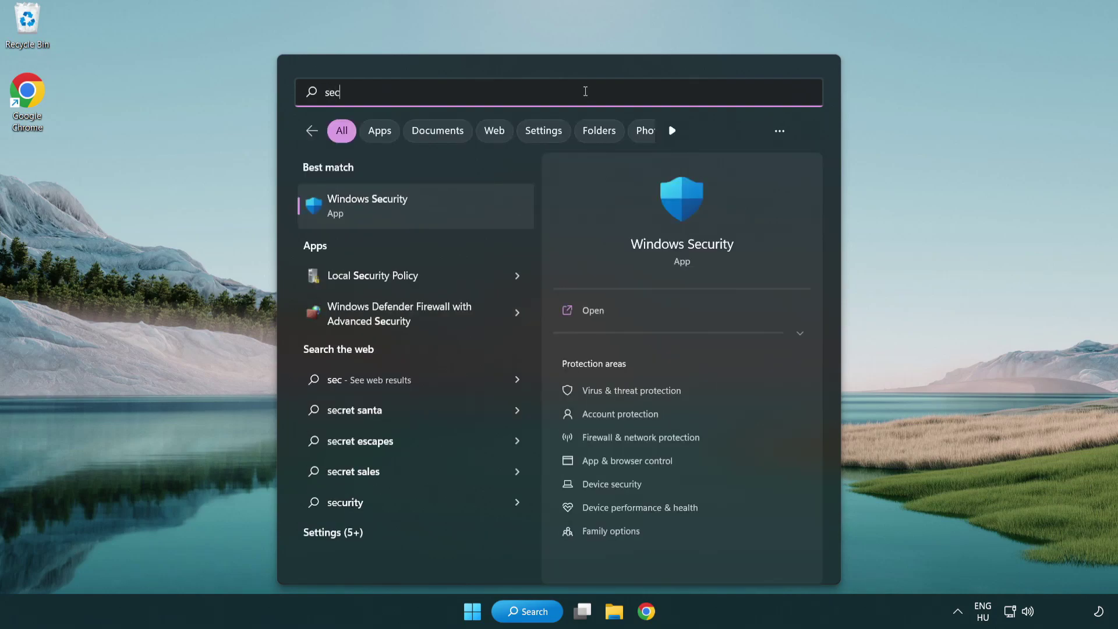
type("uri")
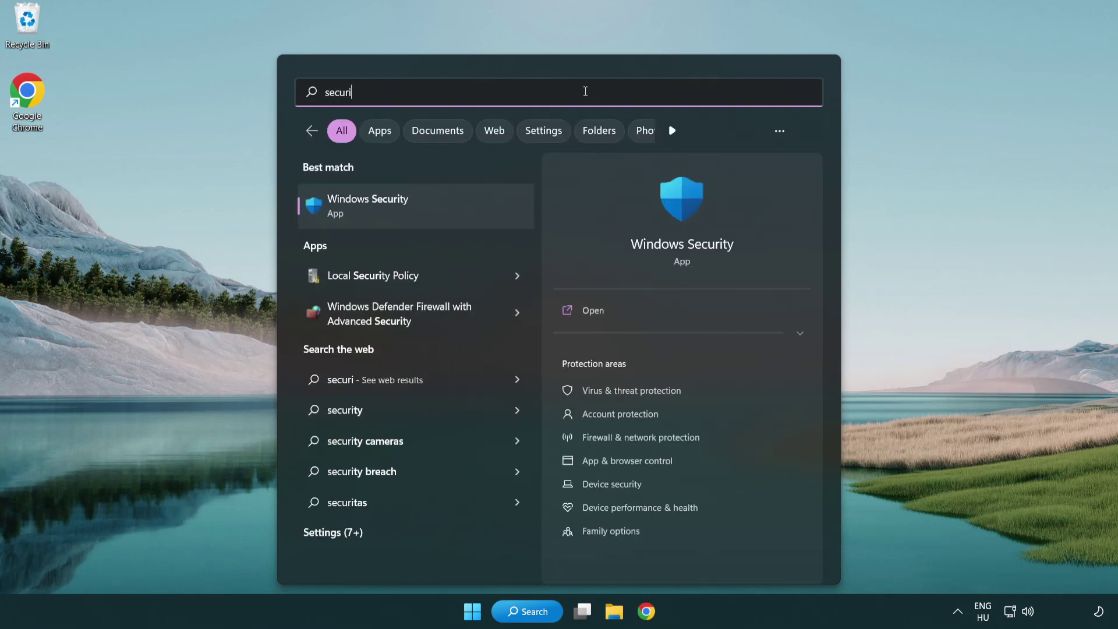
type("ty")
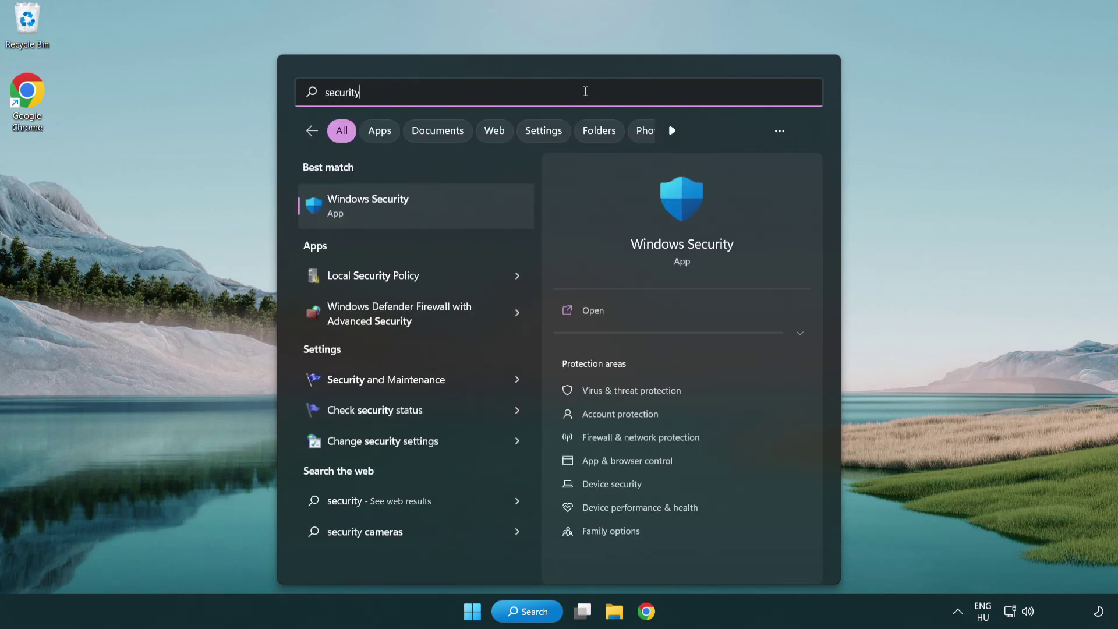
left_click(458, 214)
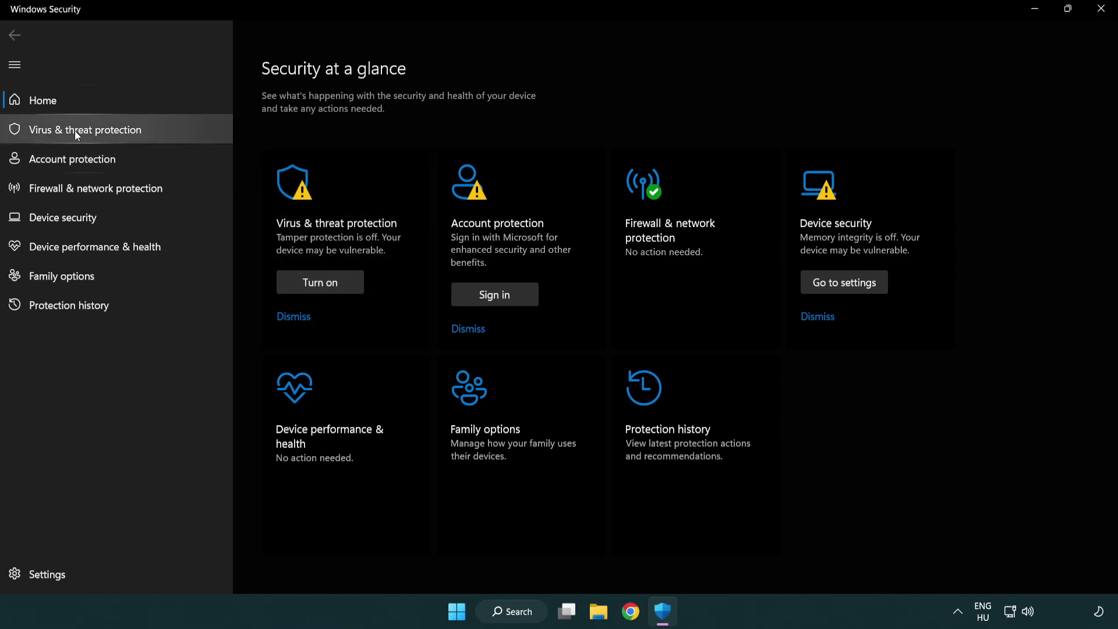
Go through Virus & threat protection settings to the Add or remove exclusions page
left_click(170, 133)
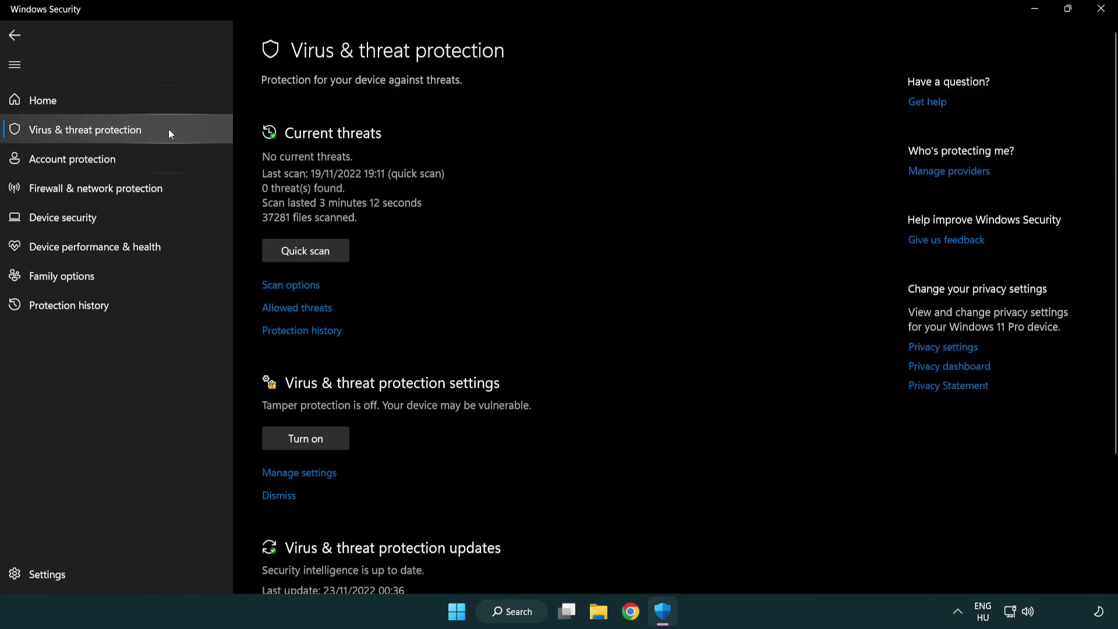
scroll(292, 233, "down", 3)
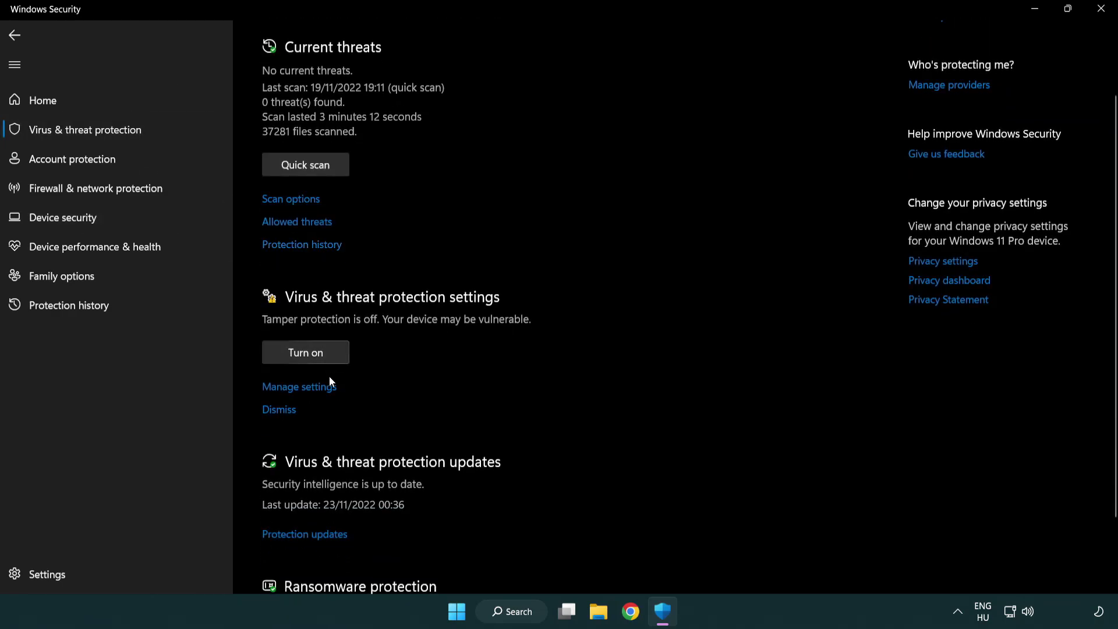
left_click(297, 387)
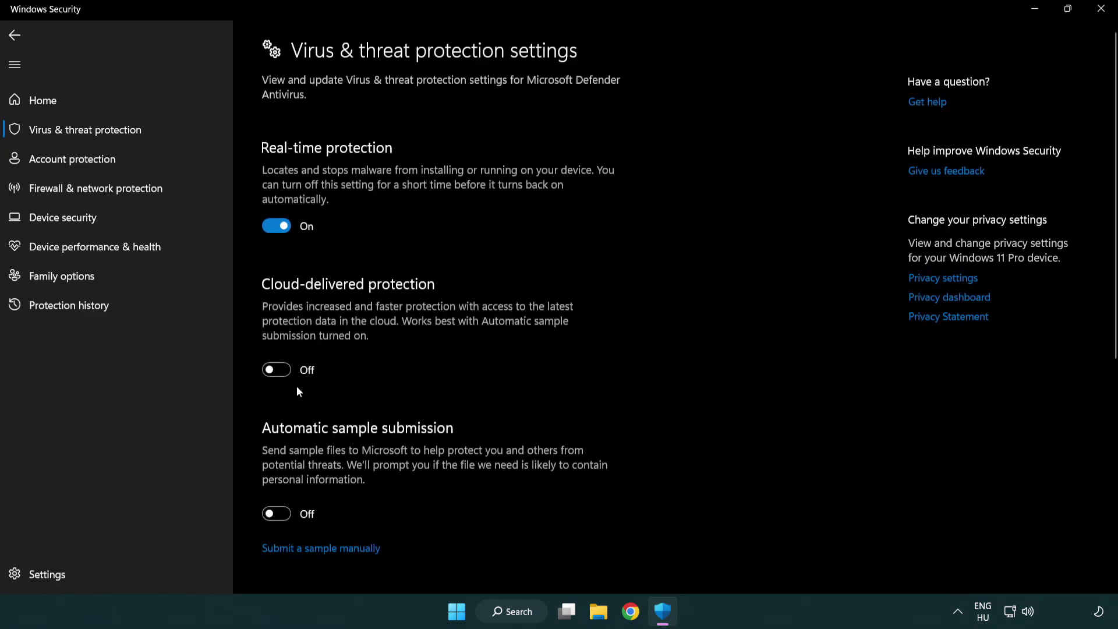
scroll(298, 392, "down", 1)
scroll(298, 391, "down", 2)
scroll(298, 391, "down", 4)
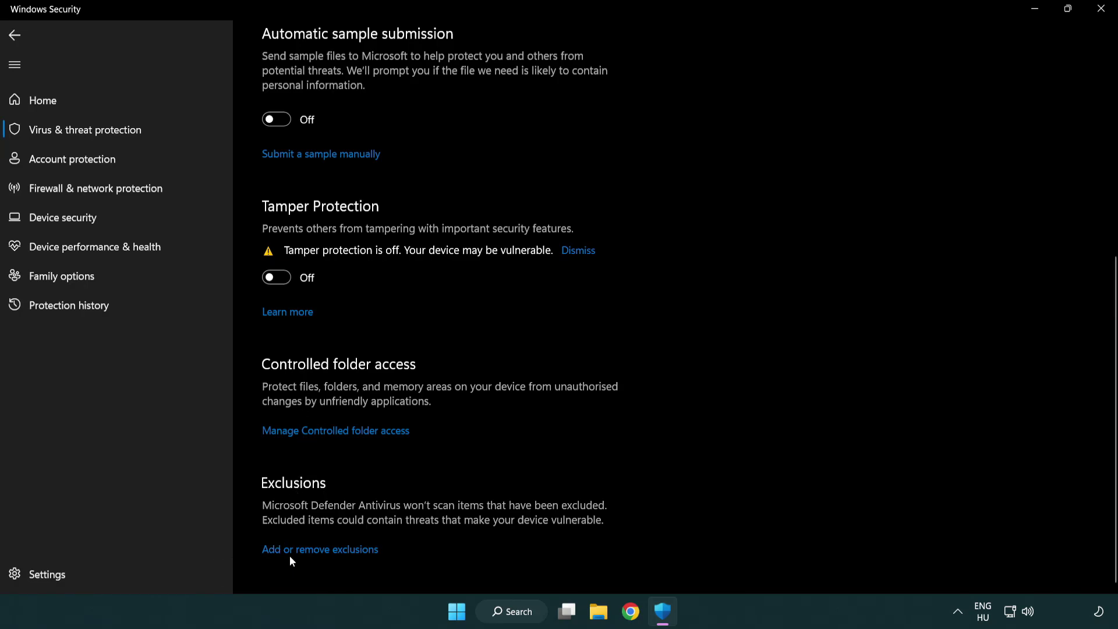
left_click(323, 550)
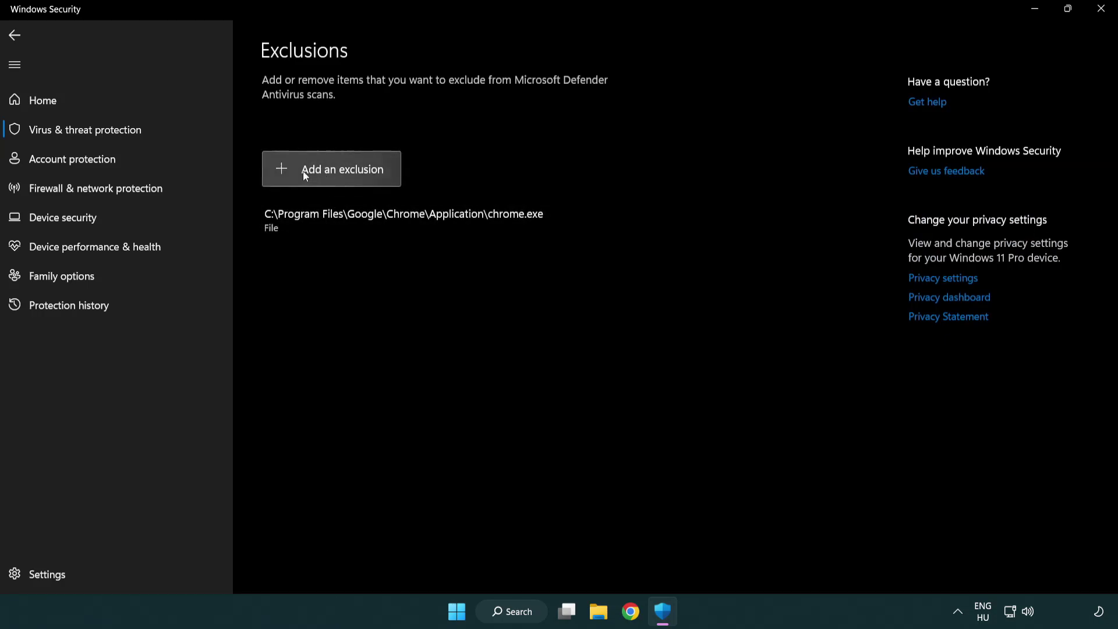
Add the NOT WORKING APP shortcut in C:\Program Files (x86)\NOT WORKING APP as a file exclusion
left_click(336, 173)
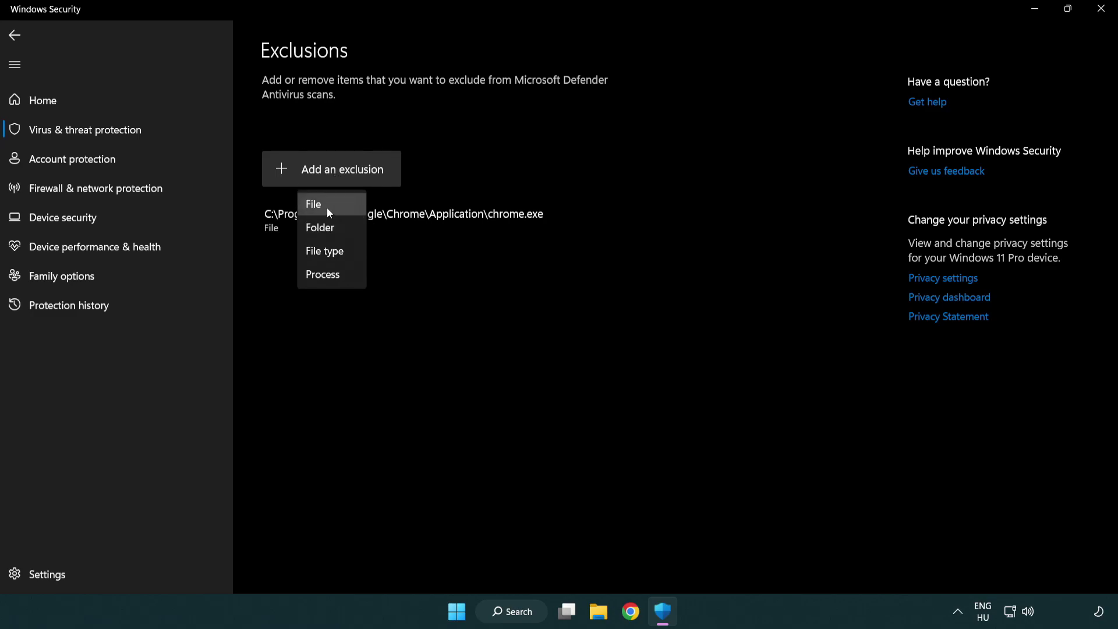
left_click(337, 207)
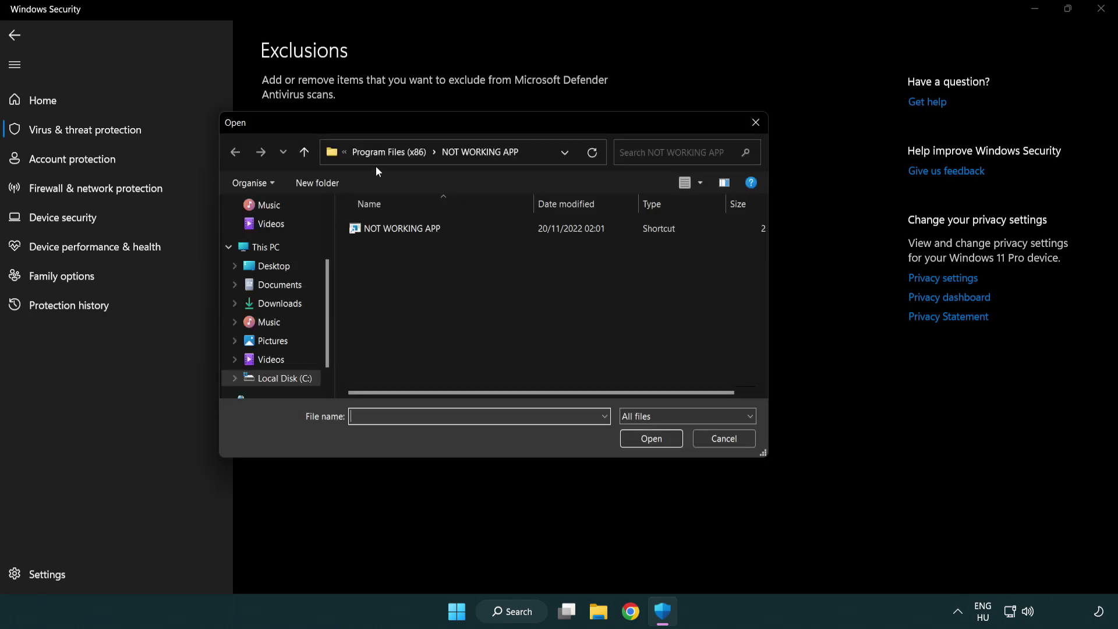
left_click(380, 156)
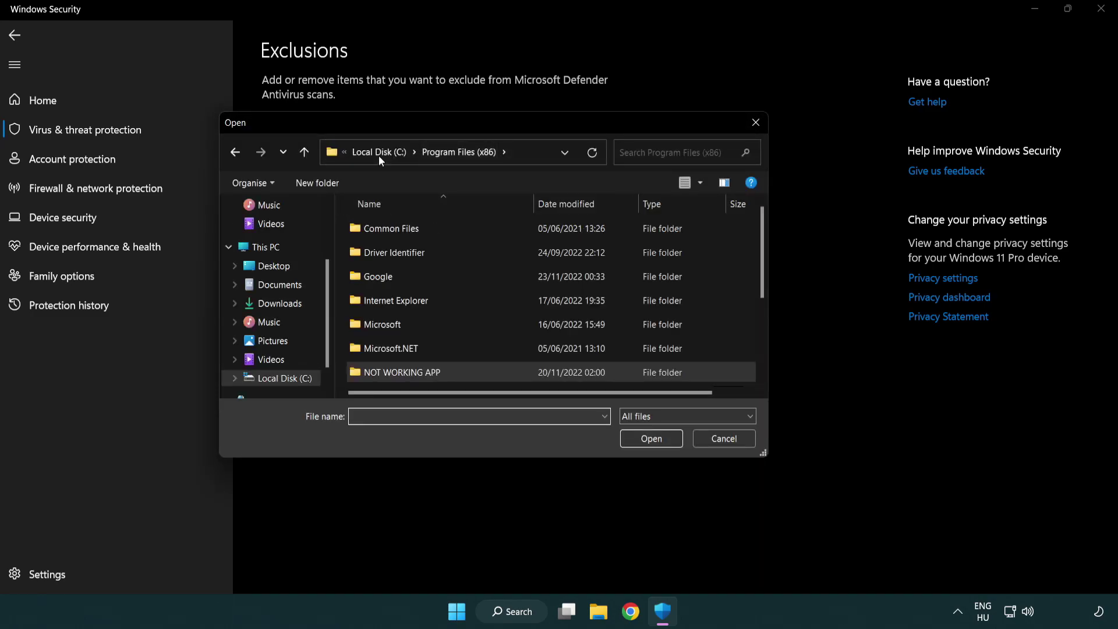
left_click(382, 155)
left_click(378, 153)
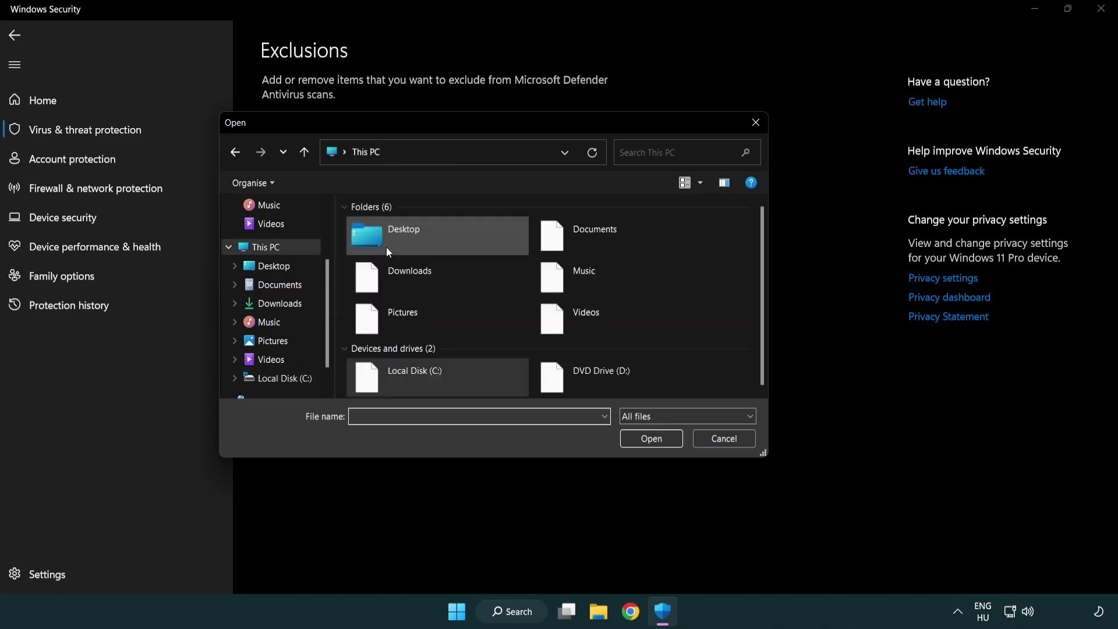
double_click(417, 364)
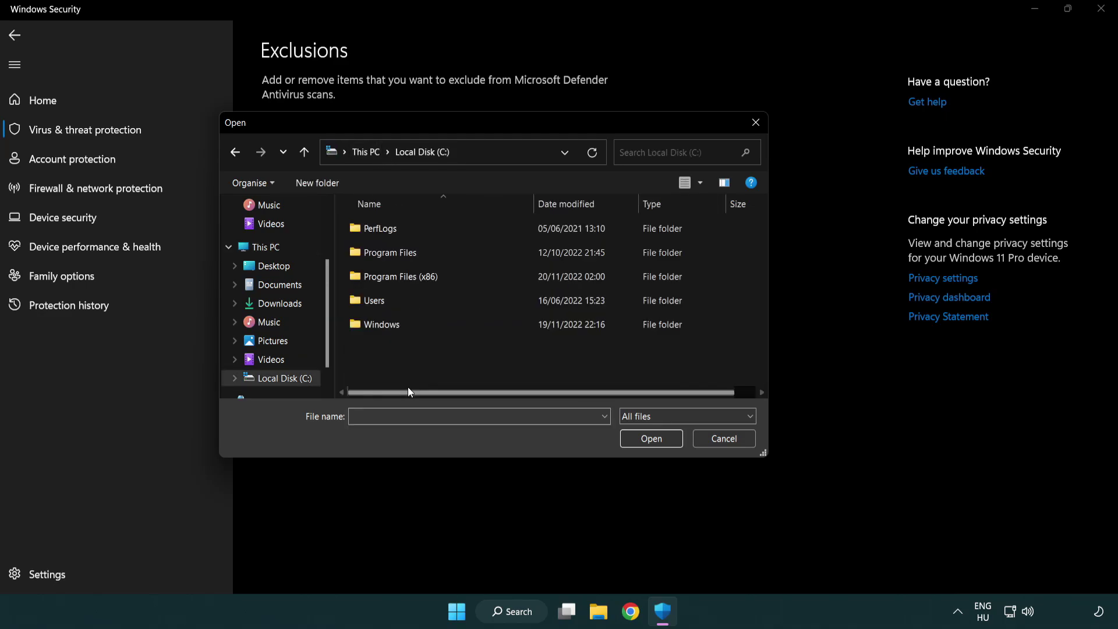
left_click(410, 277)
double_click(410, 278)
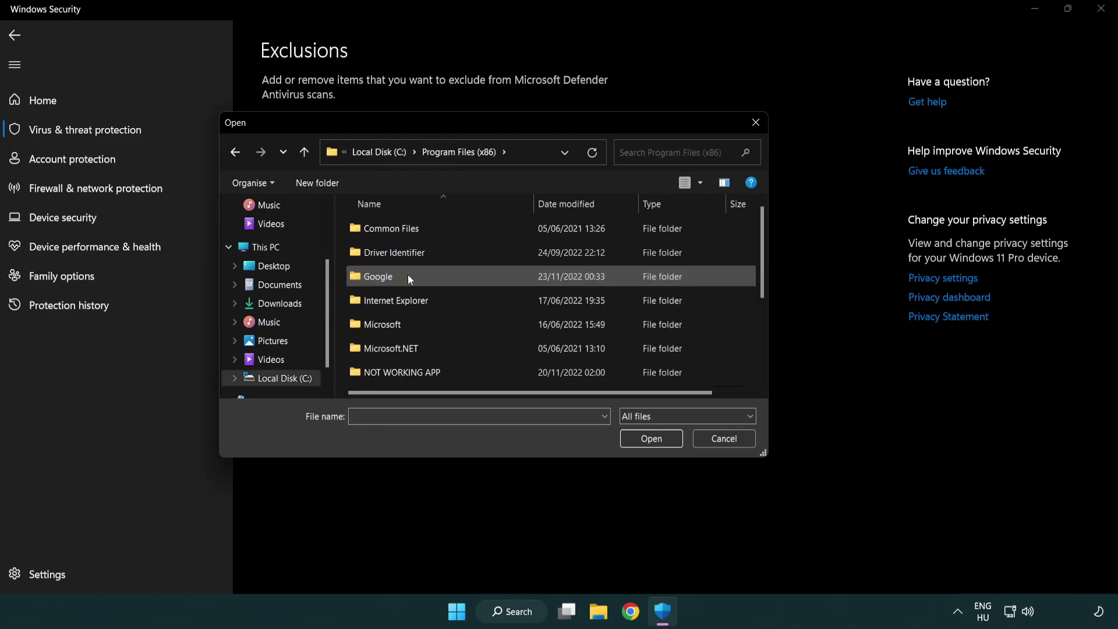
left_click(418, 376)
double_click(416, 374)
left_click(394, 227)
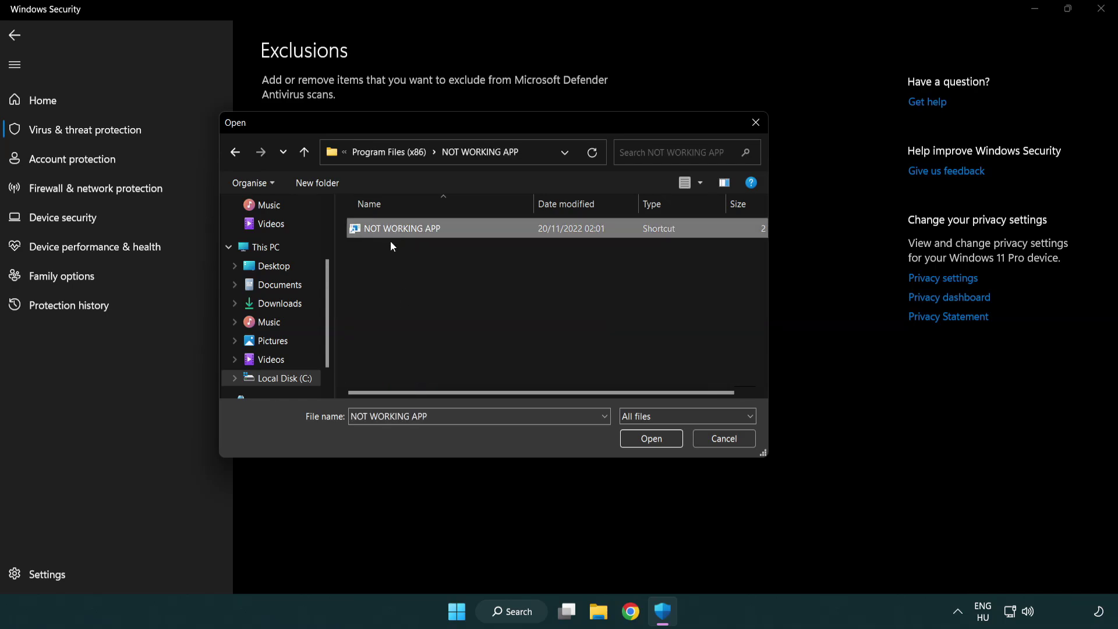
left_click(650, 443)
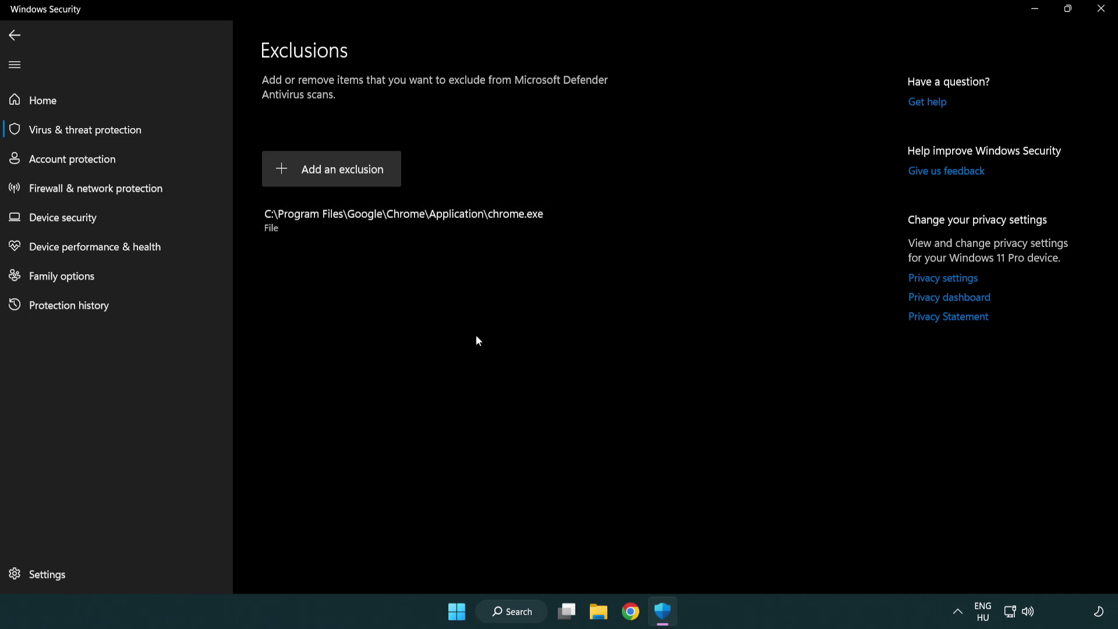
Close Windows Security and show the Start menu power options with Restart
left_click(1101, 13)
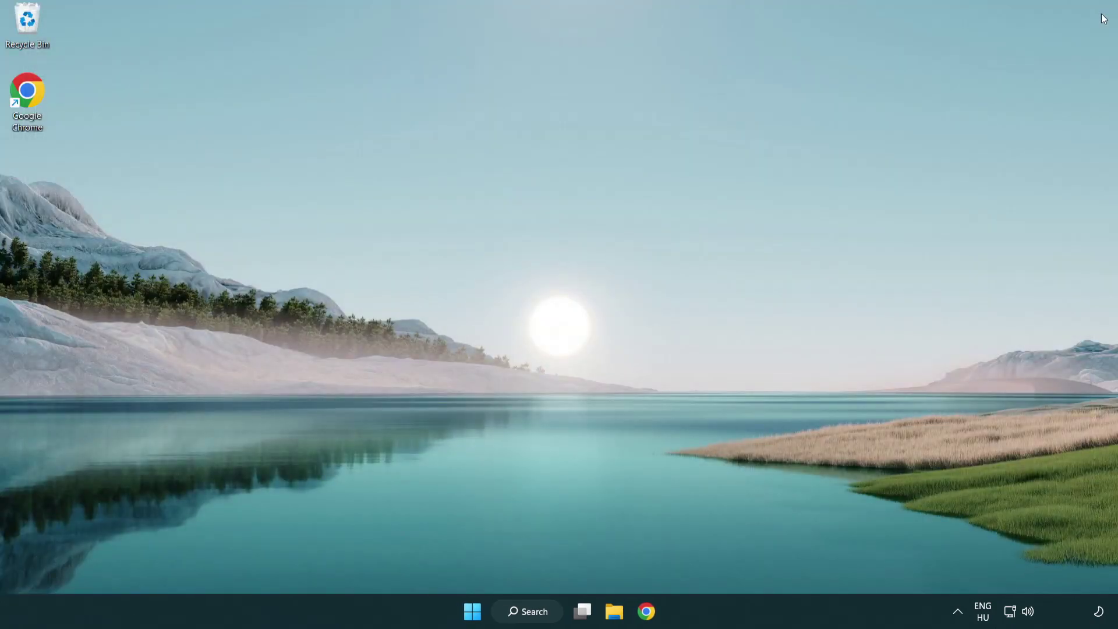
left_click(472, 611)
left_click(739, 561)
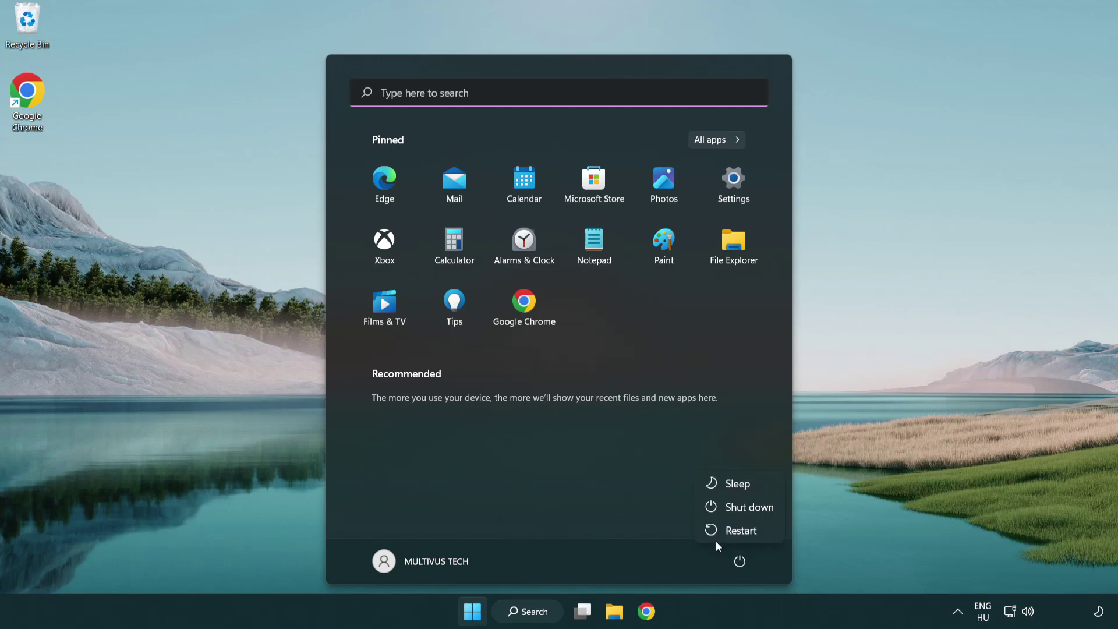